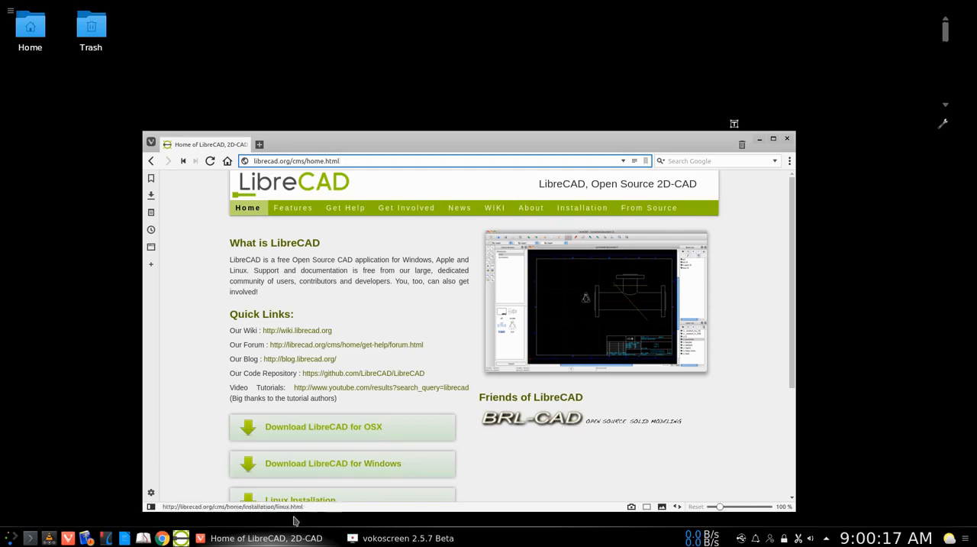
Launch LibreCAD and, in the current drawing's preferences, set the length precision to 0.00 and the main drawing unit to None.
{"action": "left_click", "coordinate": [181, 538]}
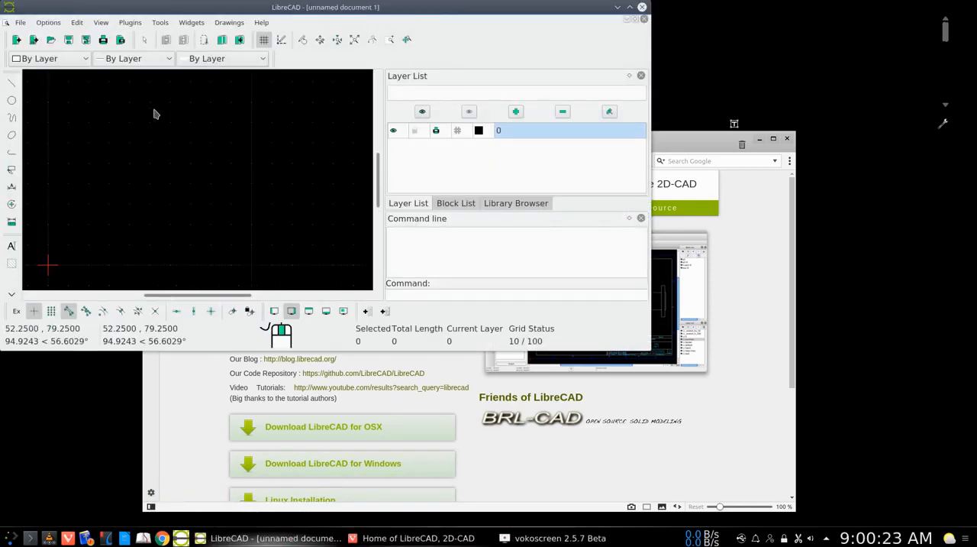
{"action": "left_click", "coordinate": [48, 22]}
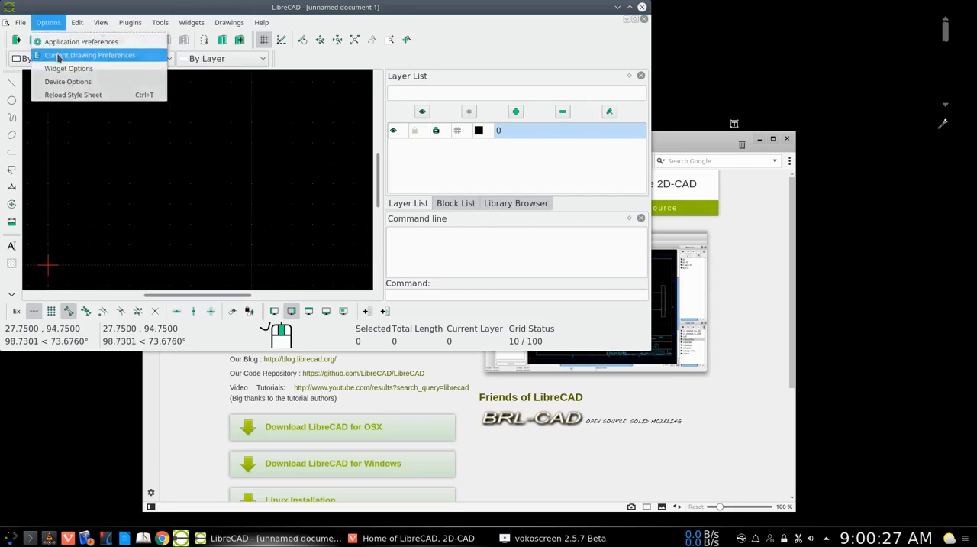
{"action": "left_click", "coordinate": [61, 56]}
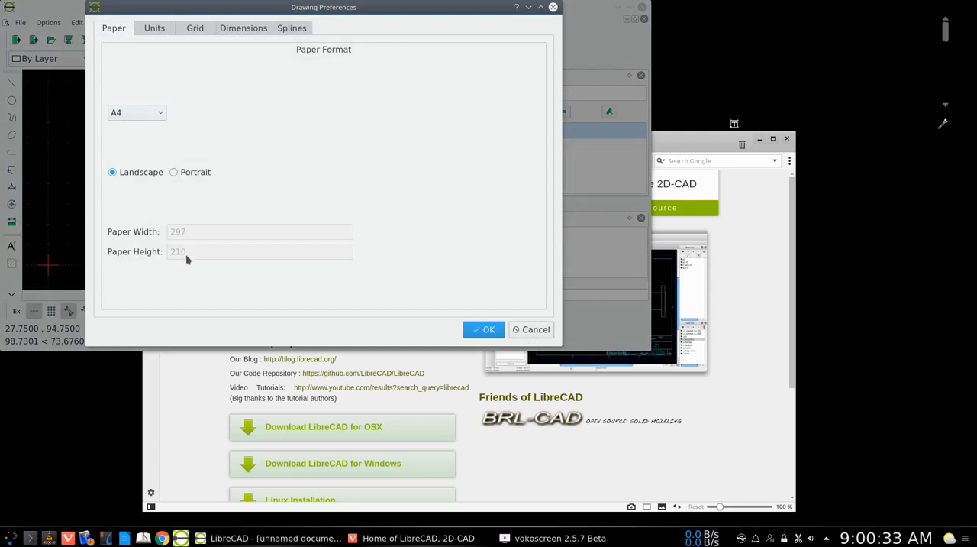
{"action": "left_click", "coordinate": [157, 33]}
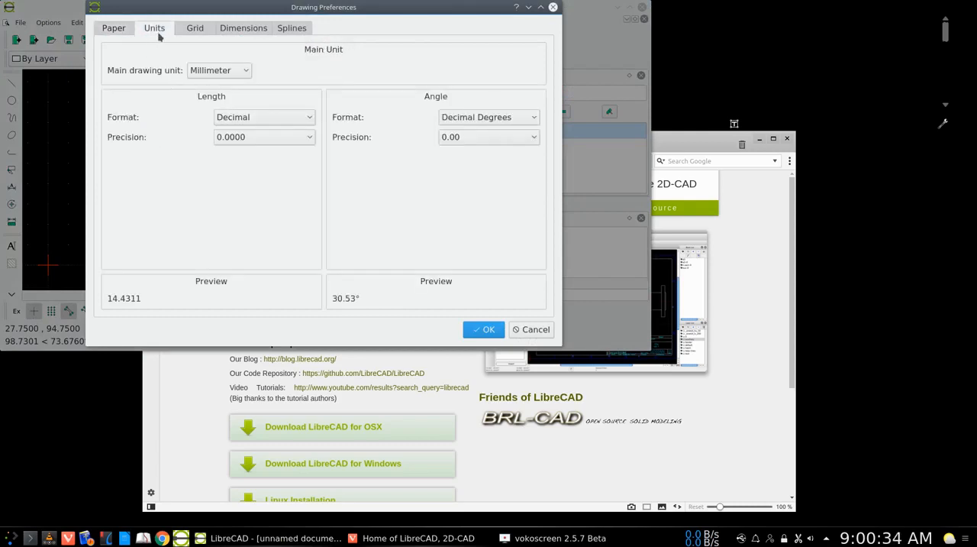
{"action": "left_click", "coordinate": [299, 141]}
{"action": "left_click", "coordinate": [259, 179]}
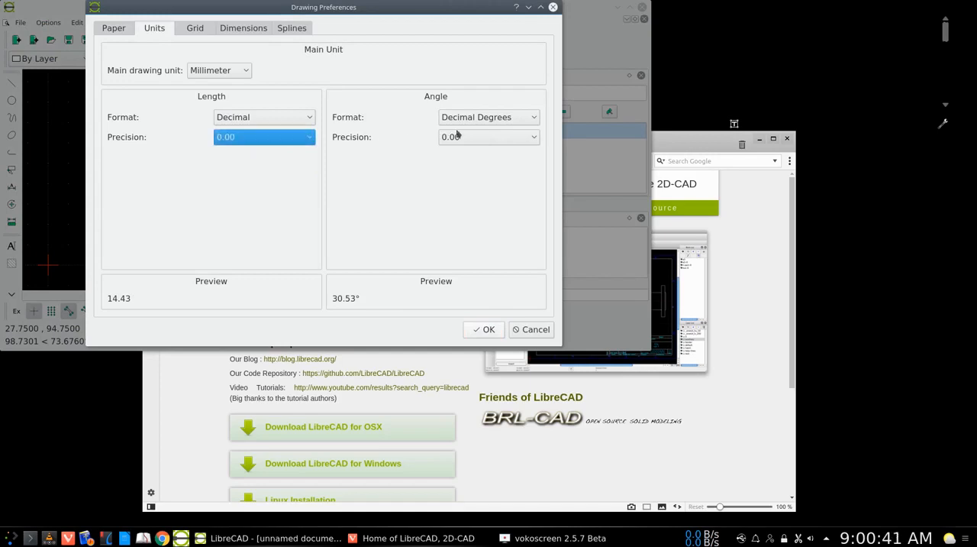
{"action": "left_click", "coordinate": [245, 73]}
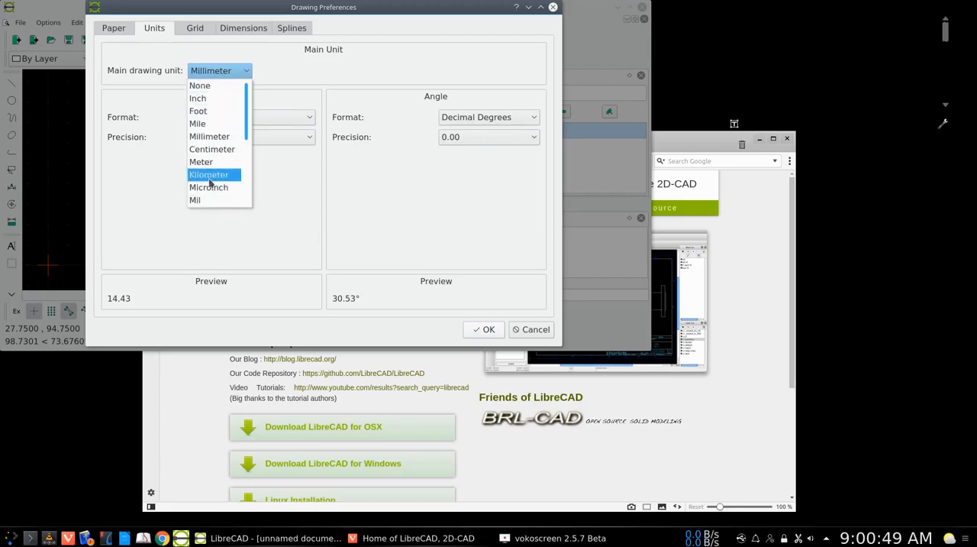
{"action": "left_click", "coordinate": [212, 87]}
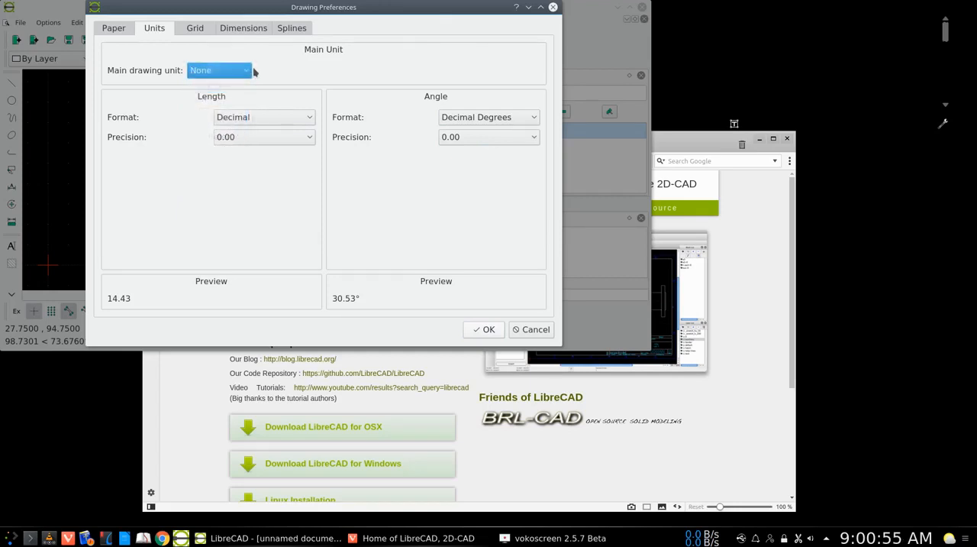
Review the grid, dimension, spline and paper settings, and apply the drawing preferences.
{"action": "left_click", "coordinate": [195, 29]}
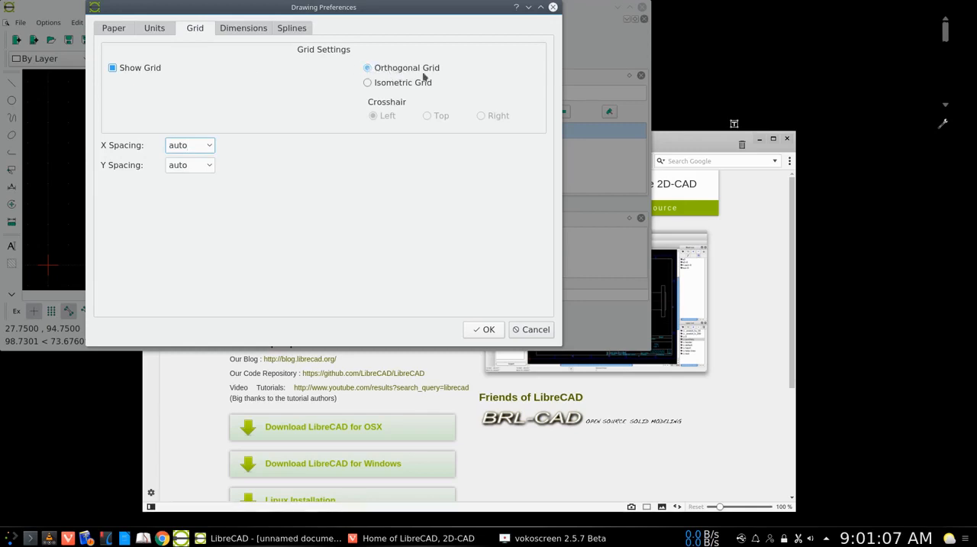
{"action": "left_click", "coordinate": [243, 29]}
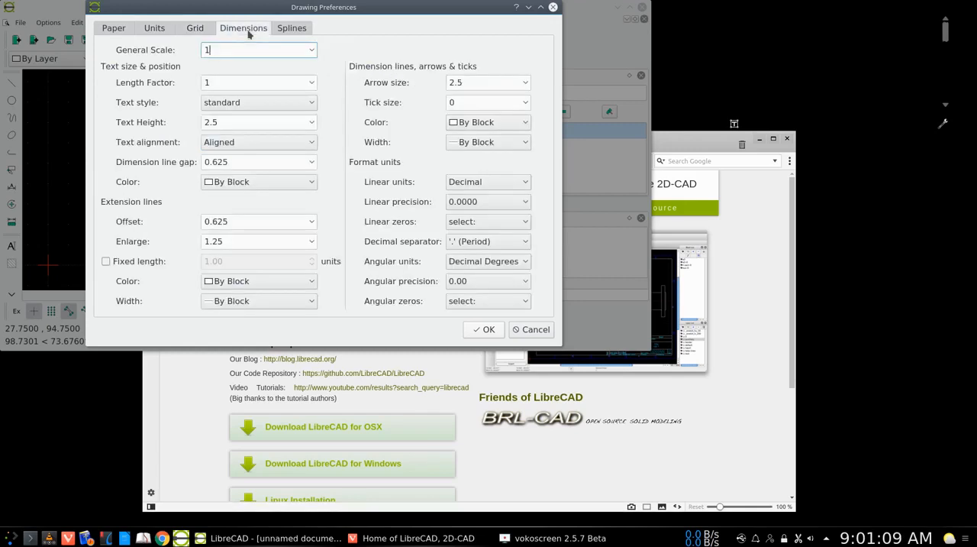
{"action": "left_click", "coordinate": [209, 50]}
{"action": "left_click", "coordinate": [292, 28]}
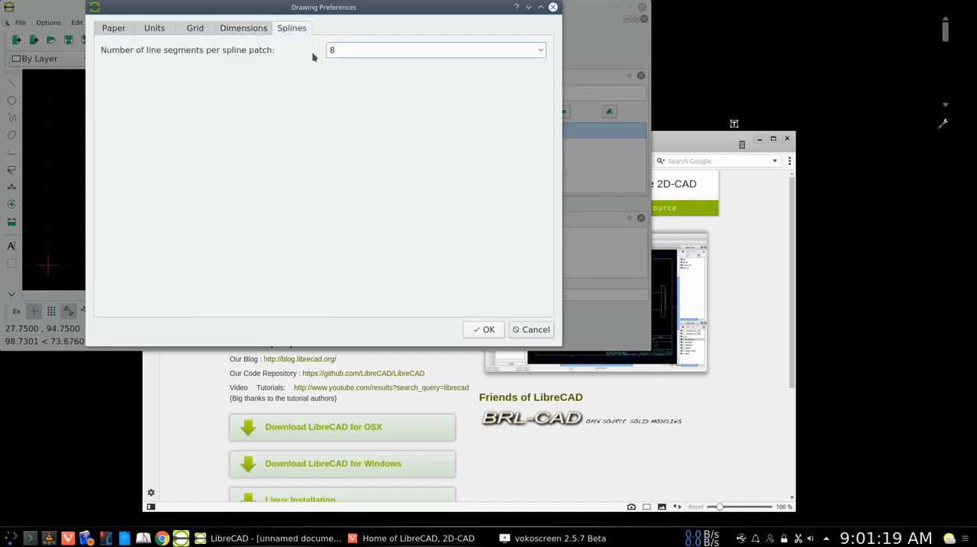
{"action": "left_click", "coordinate": [116, 31]}
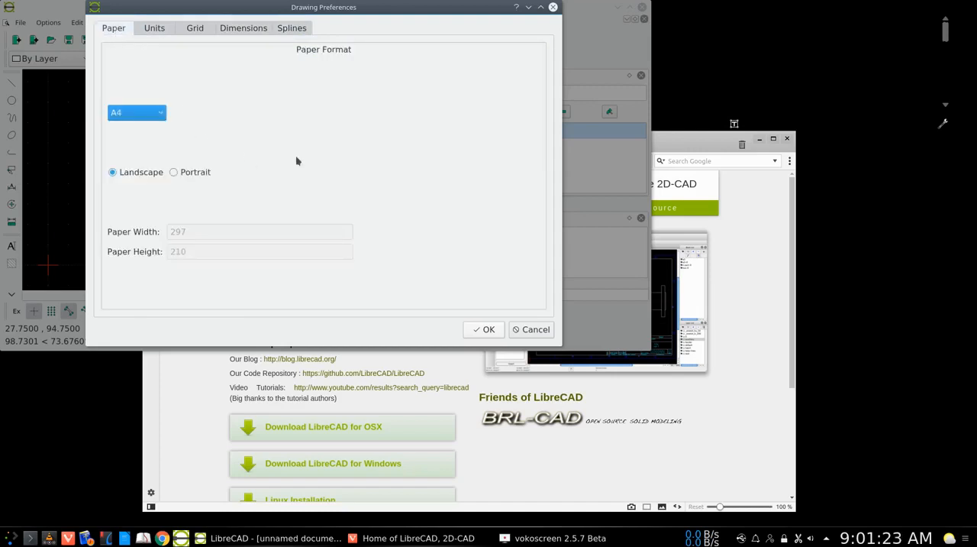
{"action": "left_click", "coordinate": [484, 329]}
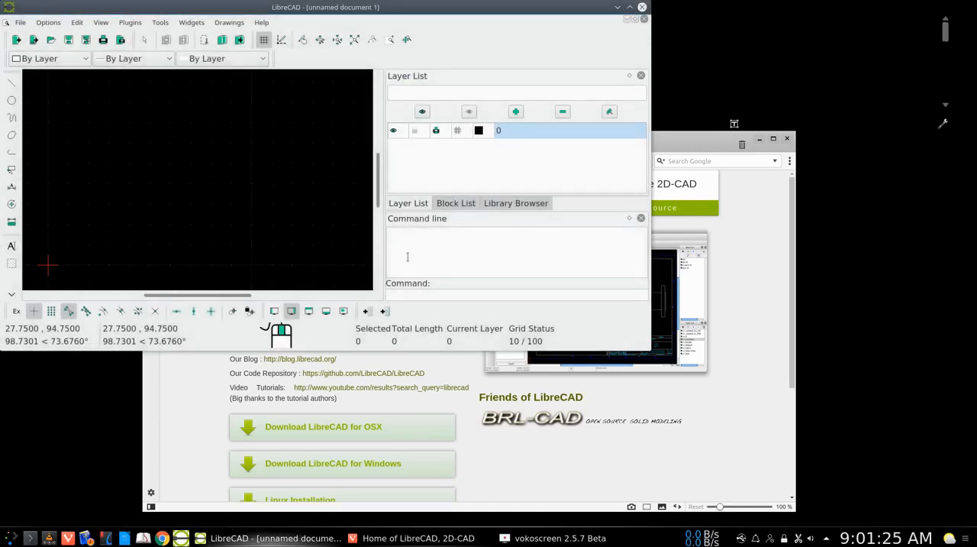
Maximize the window and create a layer named Lines with Magenta color and 0.35mm (ISO) width.
{"action": "left_click", "coordinate": [630, 9]}
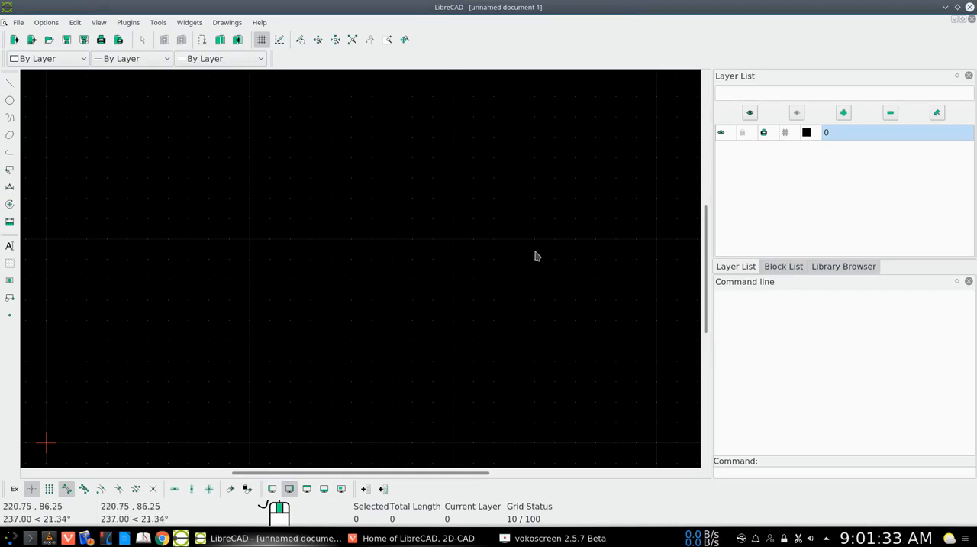
{"action": "left_click", "coordinate": [843, 113]}
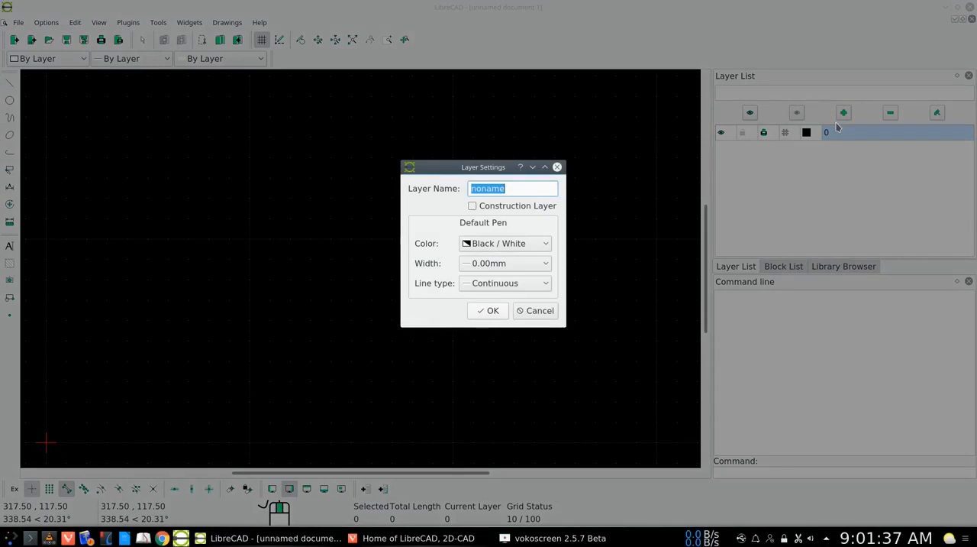
{"action": "type", "text": "Lines"}
{"action": "left_click", "coordinate": [545, 244]}
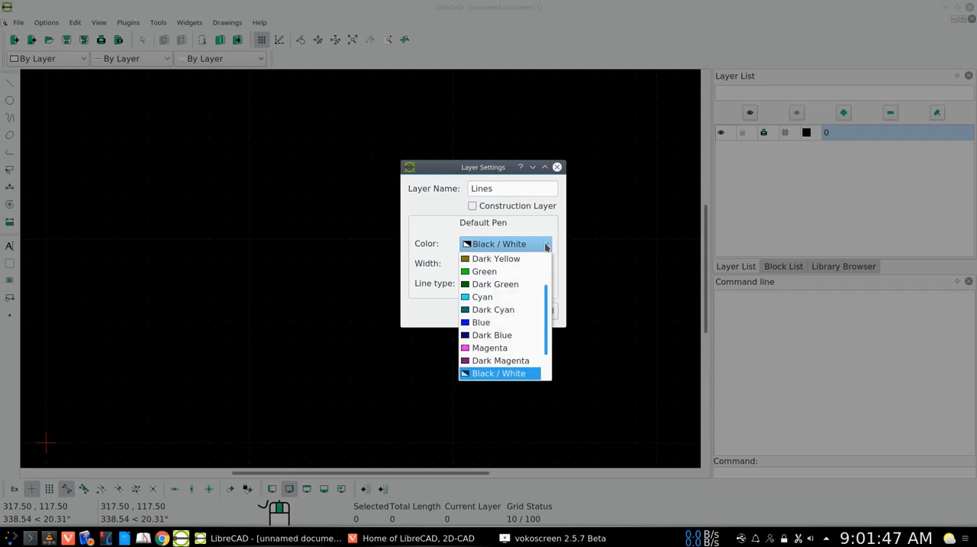
{"action": "left_click", "coordinate": [517, 348]}
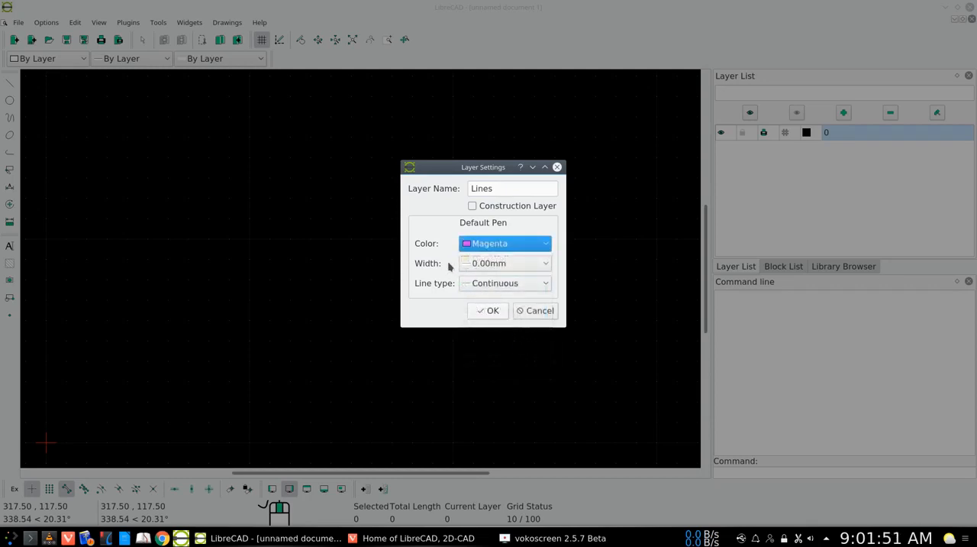
{"action": "left_click", "coordinate": [545, 266]}
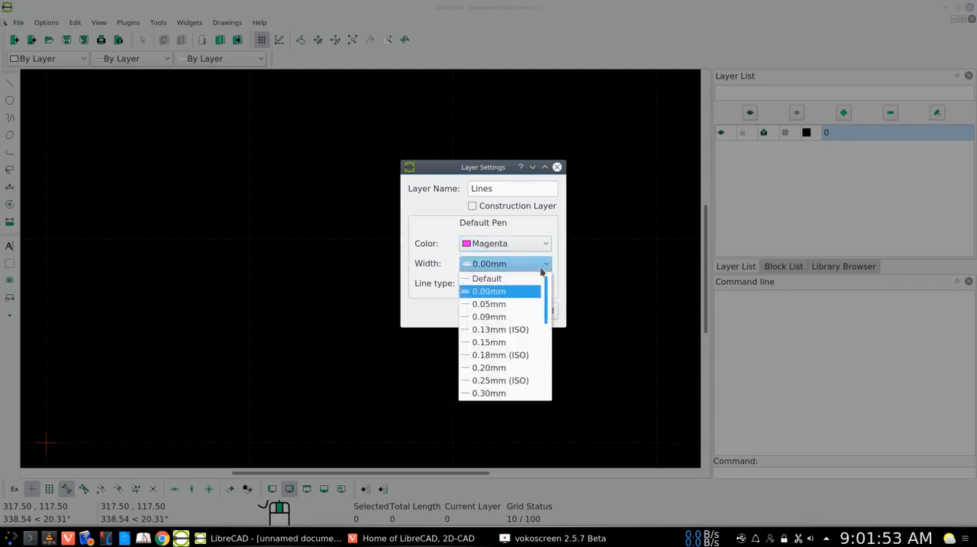
{"action": "scroll", "coordinate": [506, 341], "scroll_direction": "down", "scroll_amount": 3}
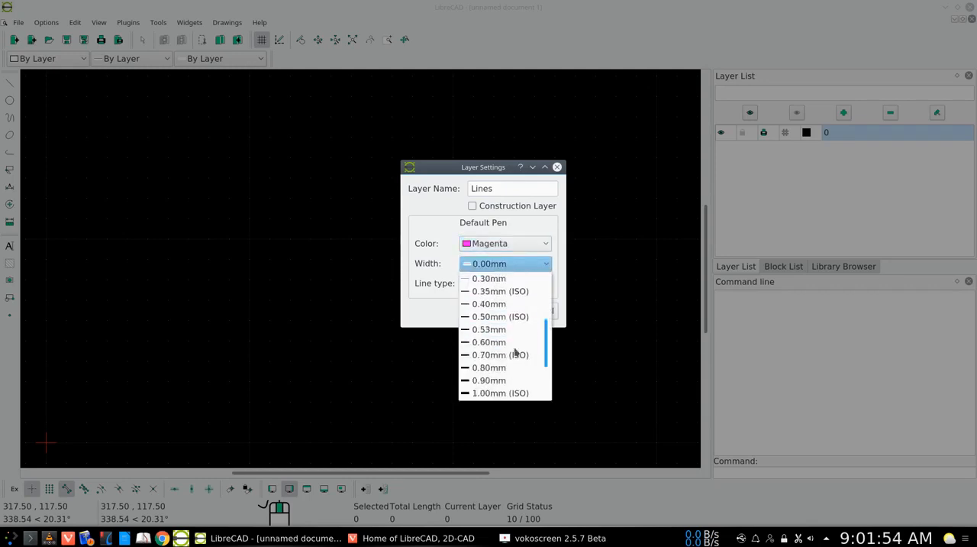
{"action": "left_click", "coordinate": [499, 293]}
{"action": "left_click", "coordinate": [493, 311]}
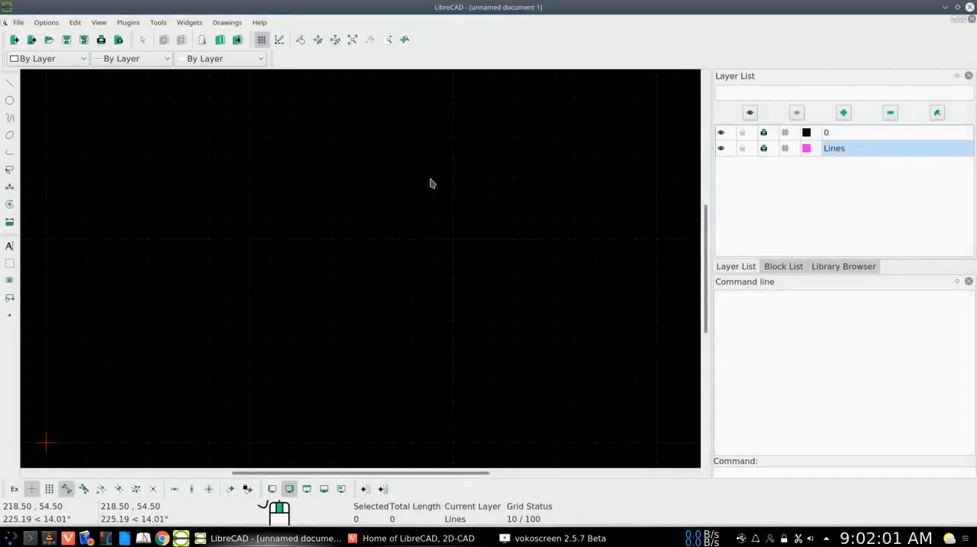
Create a layer named Dimensions with Yellow color and 0.15mm width.
{"action": "left_click", "coordinate": [844, 113]}
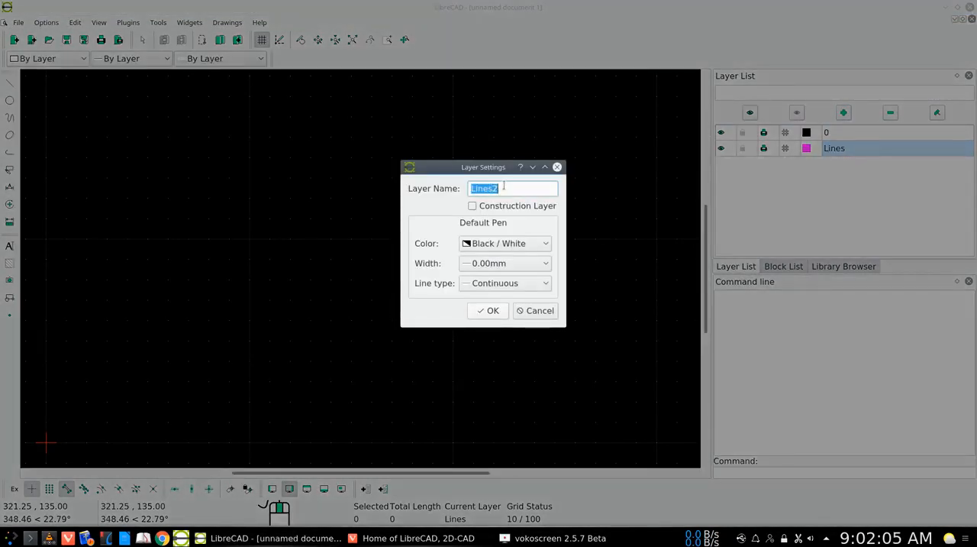
{"action": "type", "text": "Dimensions"}
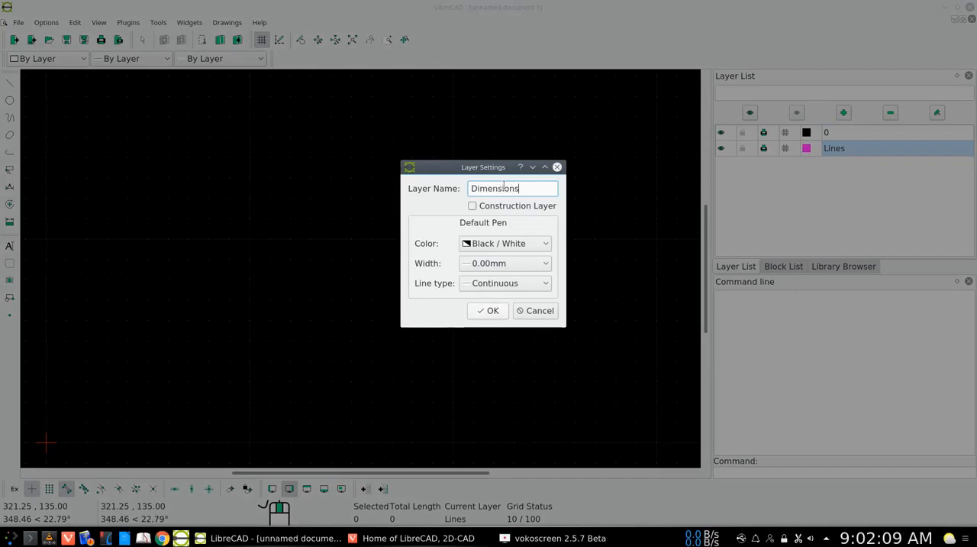
{"action": "left_click", "coordinate": [539, 244]}
{"action": "scroll", "coordinate": [502, 309], "scroll_direction": "down", "scroll_amount": 1}
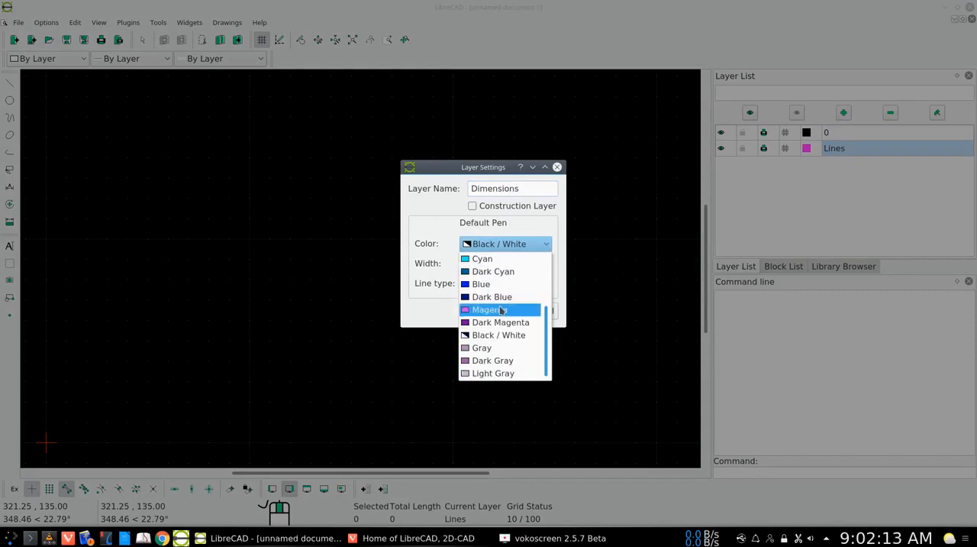
{"action": "scroll", "coordinate": [502, 310], "scroll_direction": "up", "scroll_amount": 3}
{"action": "left_click", "coordinate": [500, 303]}
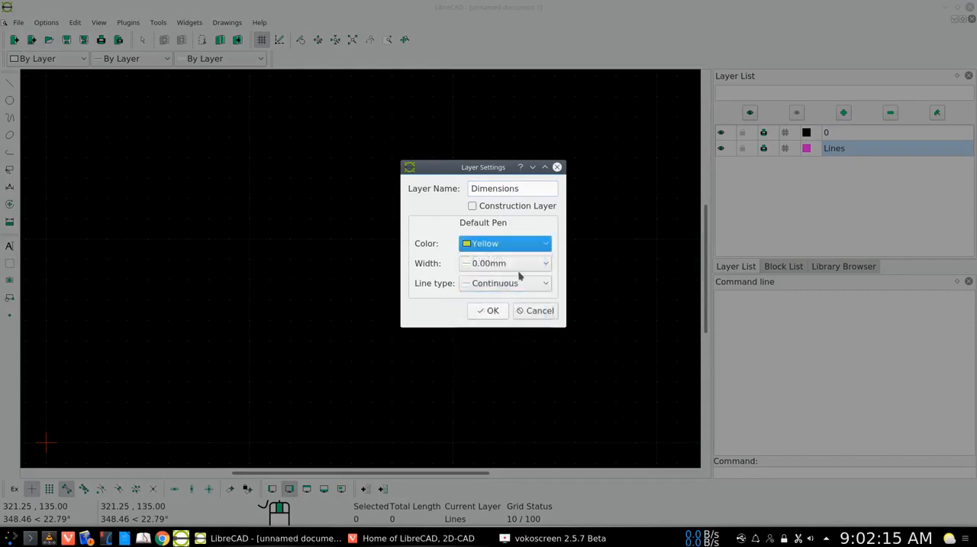
{"action": "left_click", "coordinate": [546, 264]}
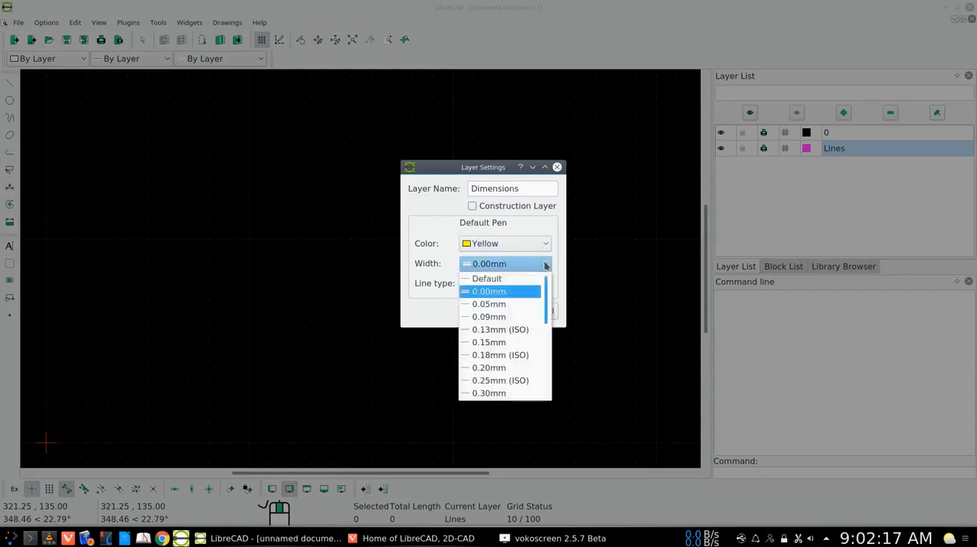
{"action": "left_click", "coordinate": [494, 343]}
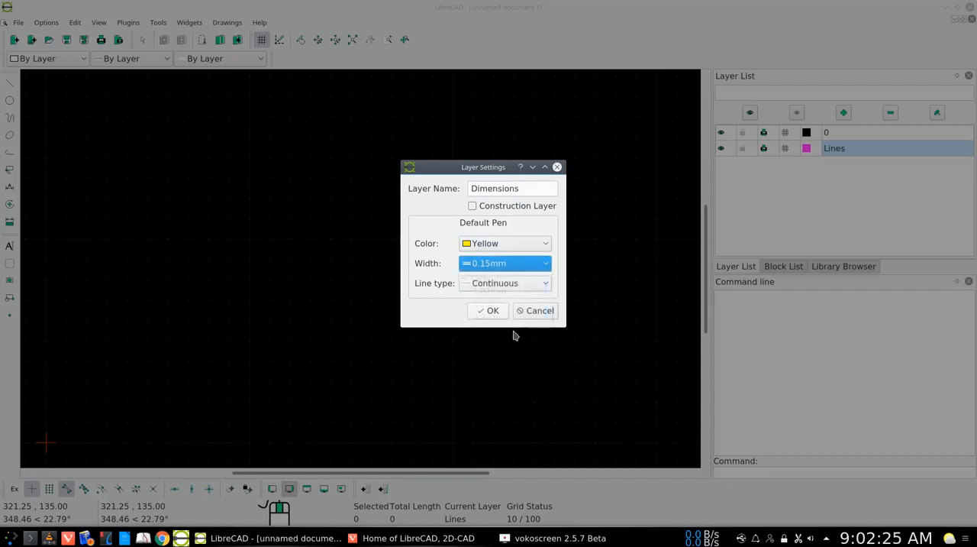
{"action": "left_click", "coordinate": [496, 313]}
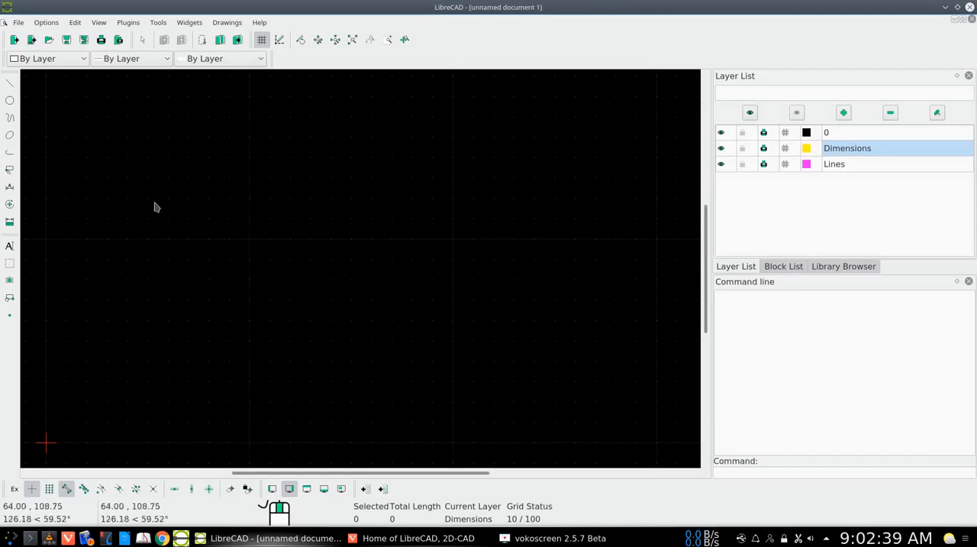
Check the paper format, orientation and size in the current drawing's preferences.
{"action": "left_click", "coordinate": [46, 23]}
{"action": "left_click", "coordinate": [54, 54]}
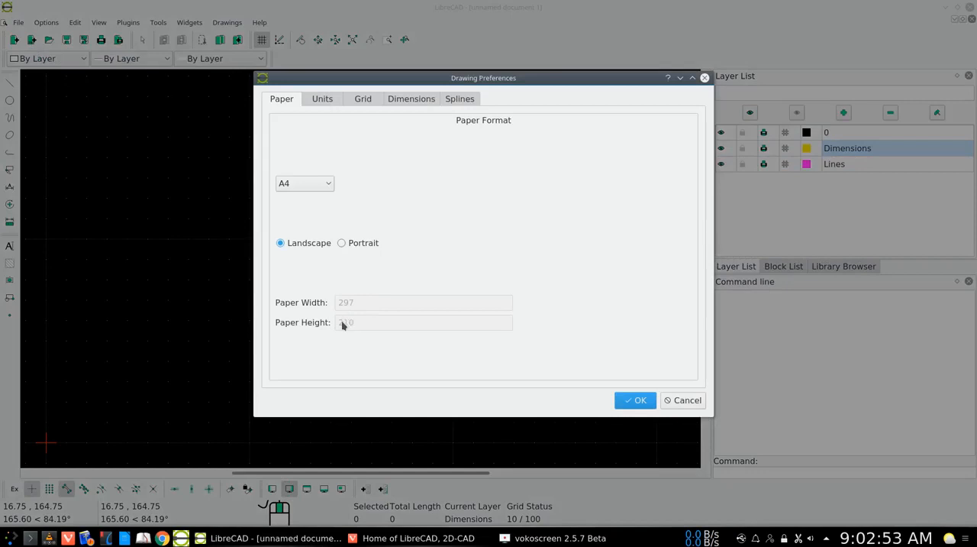
{"action": "left_click", "coordinate": [637, 401]}
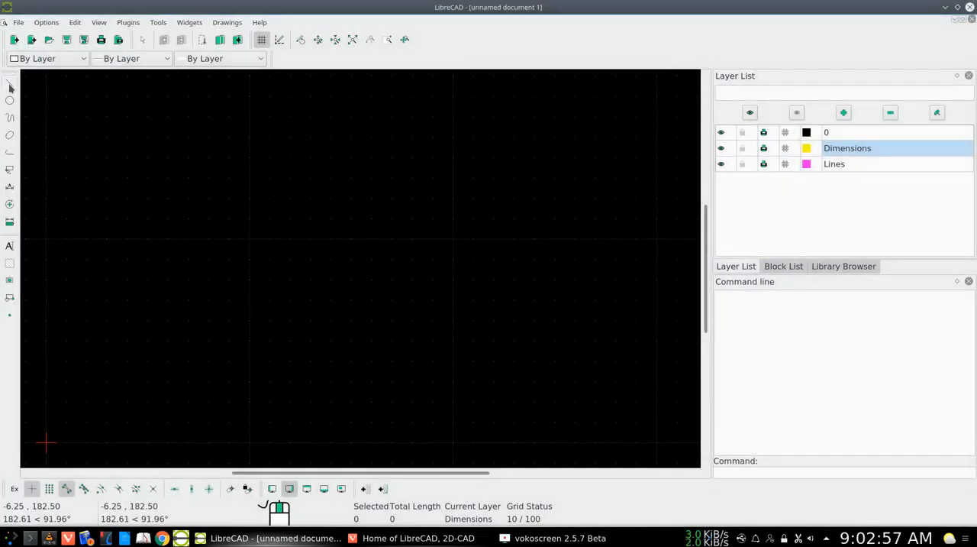
Draw a rectangle on the Dimensions layer from corner 0,0 to corner 287,200.
{"action": "left_click", "coordinate": [9, 84]}
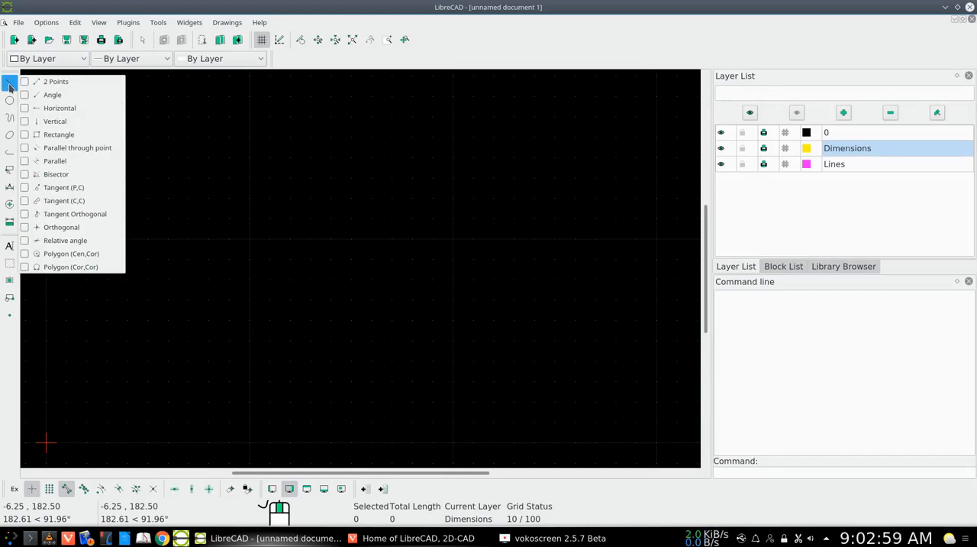
{"action": "left_click", "coordinate": [40, 138]}
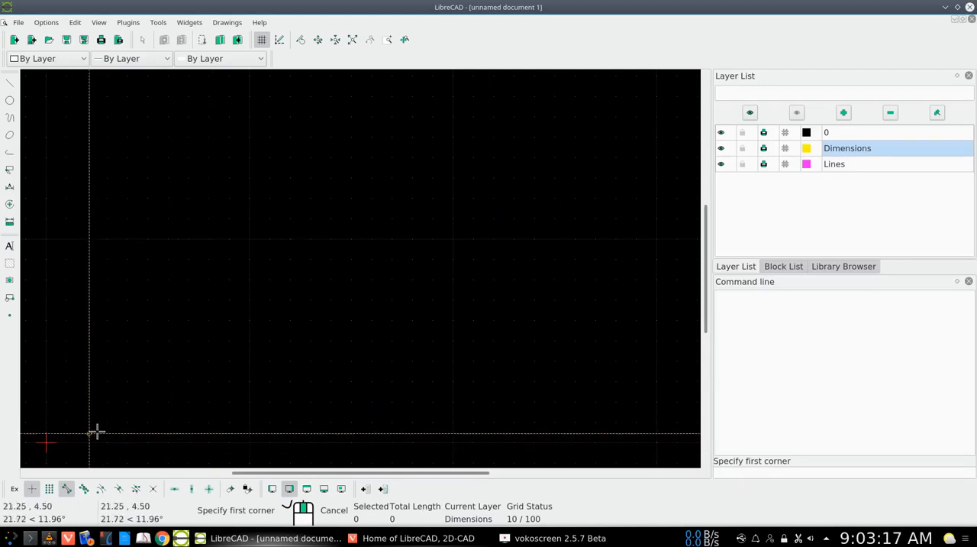
{"action": "type", "text": "0,"}
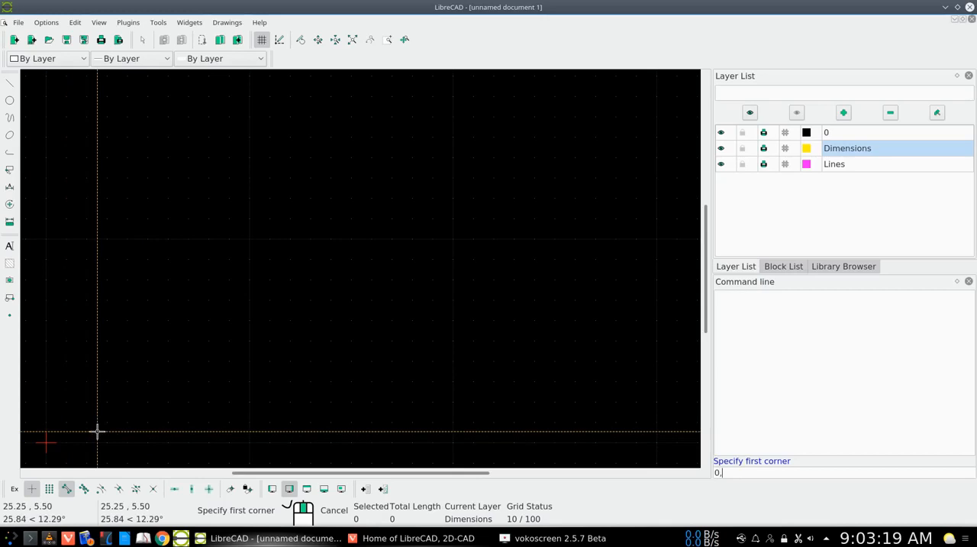
{"action": "type", "text": "0"}
{"action": "key", "text": "Return"}
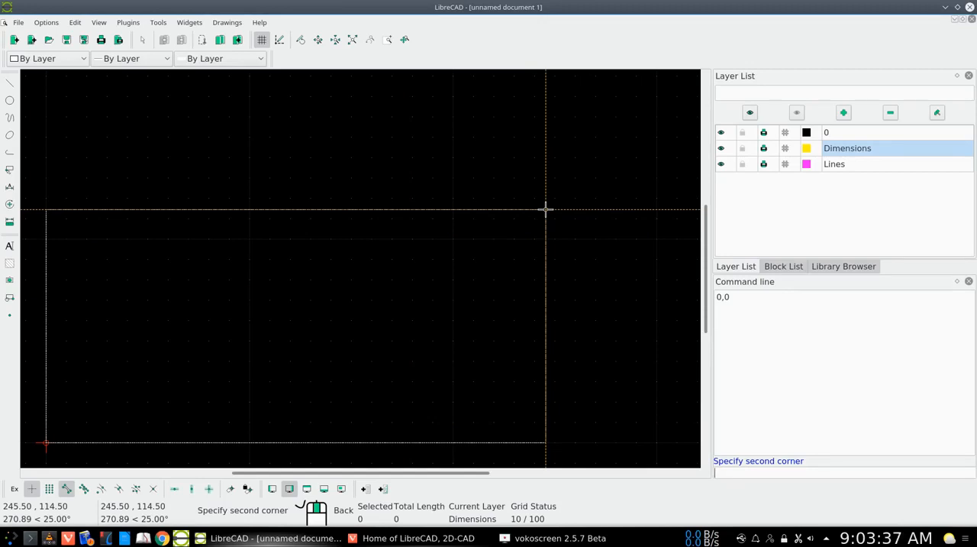
{"action": "type", "text": "287,200"}
{"action": "key", "text": "Return"}
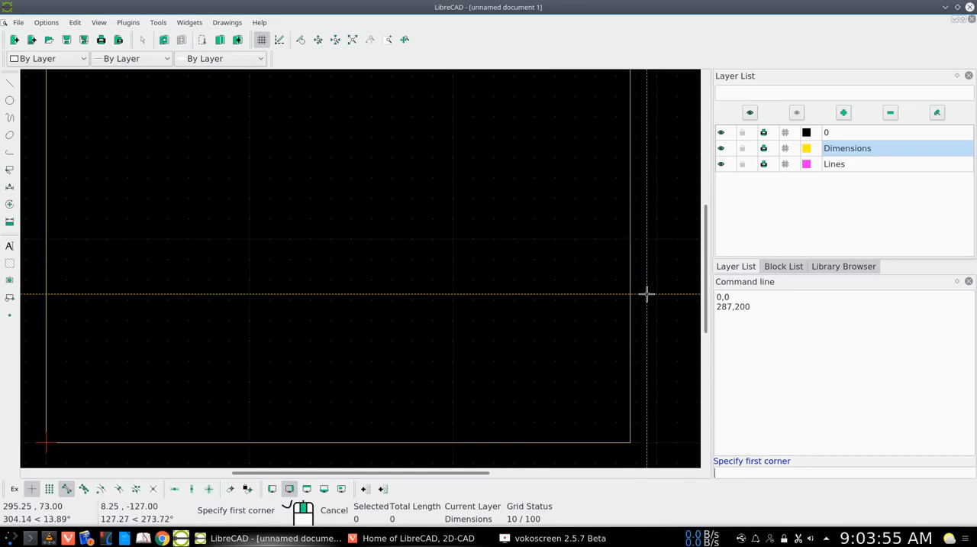
Leave the rectangle command and move the rectangular border to layer 0 through its properties.
{"action": "right_click", "coordinate": [660, 234]}
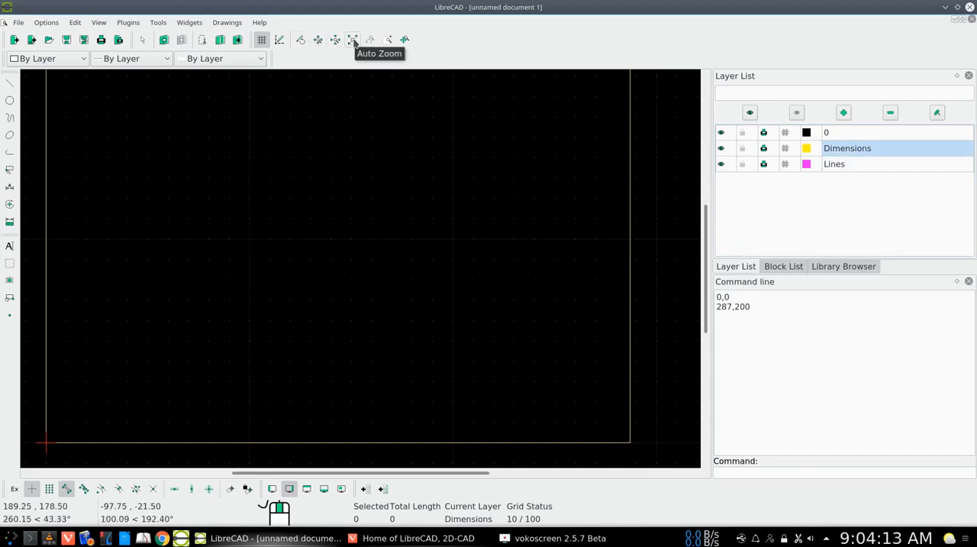
{"action": "left_click", "coordinate": [353, 40]}
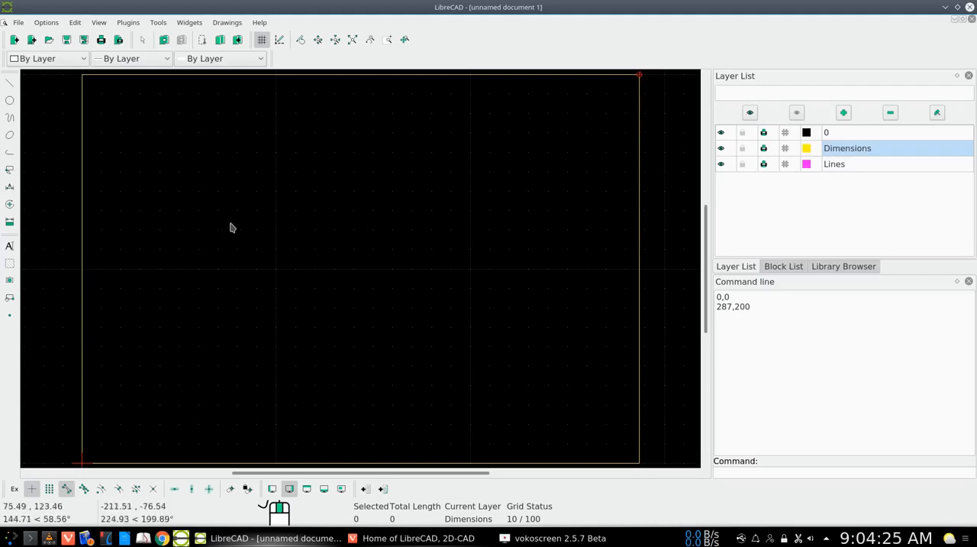
{"action": "left_click", "coordinate": [9, 205]}
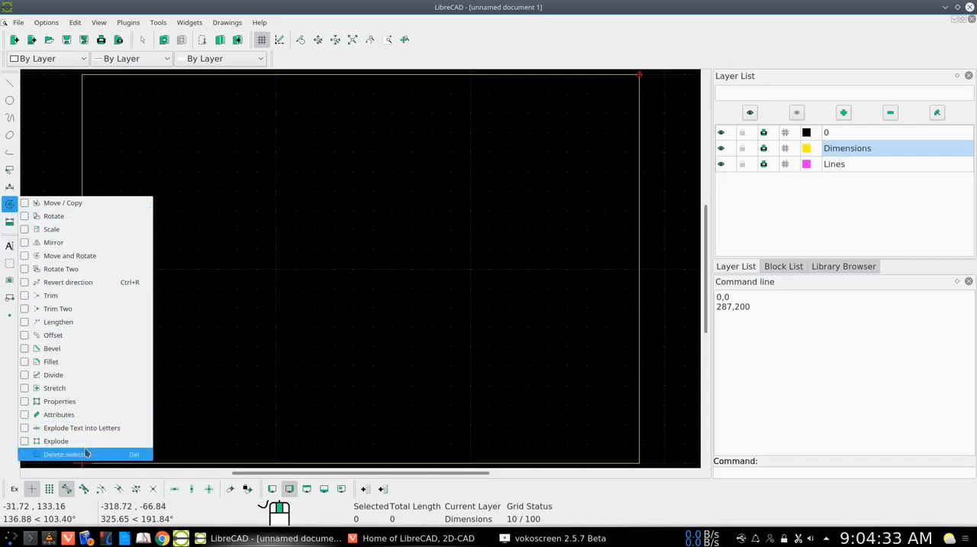
{"action": "left_click", "coordinate": [71, 402]}
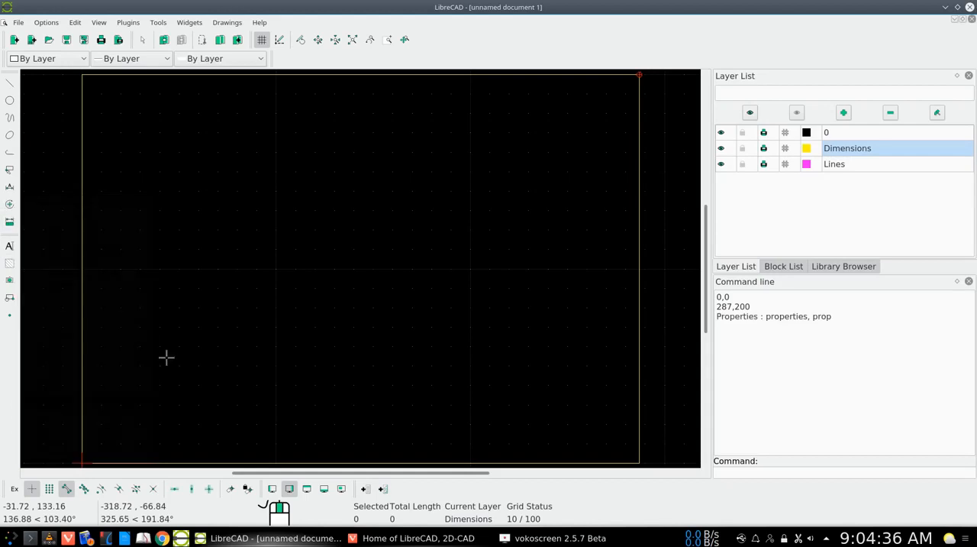
{"action": "left_click", "coordinate": [639, 331]}
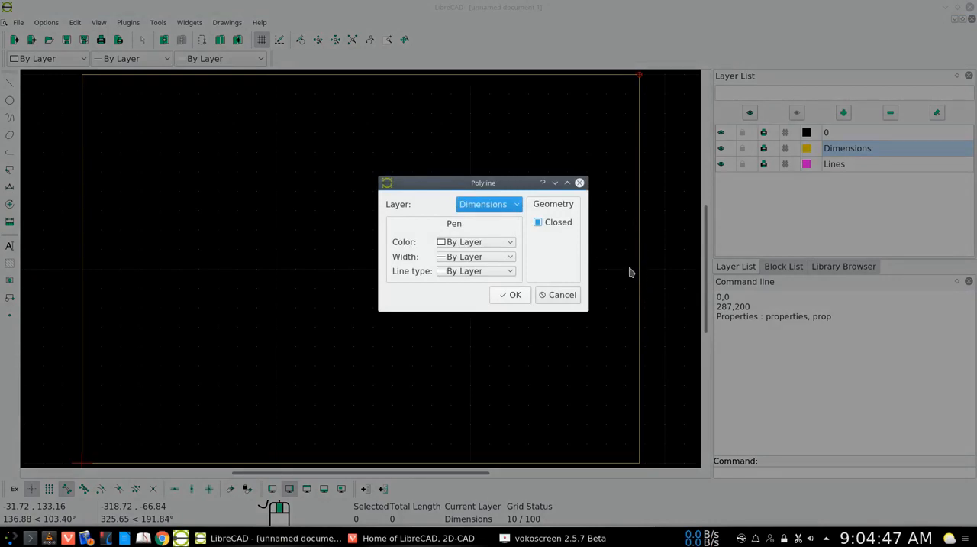
{"action": "left_click", "coordinate": [517, 208]}
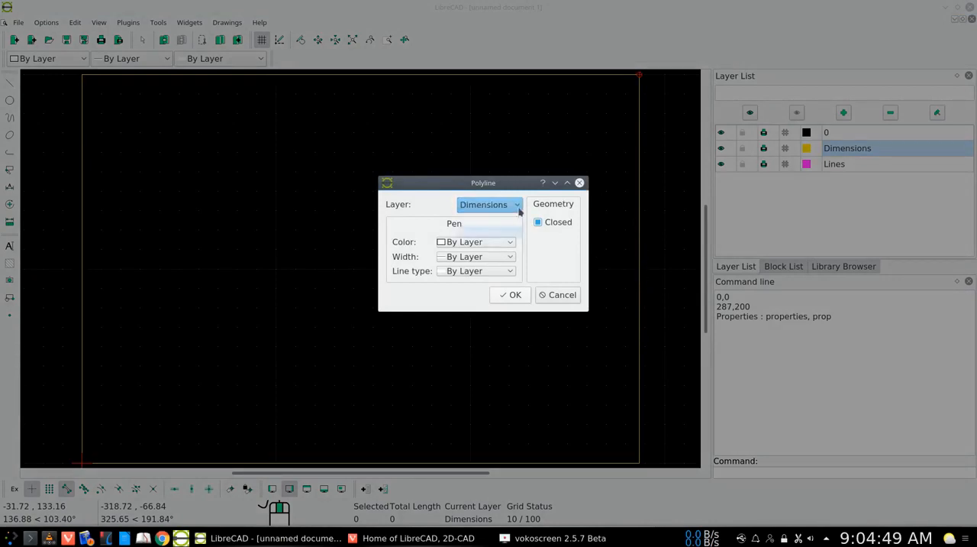
{"action": "left_click", "coordinate": [492, 223]}
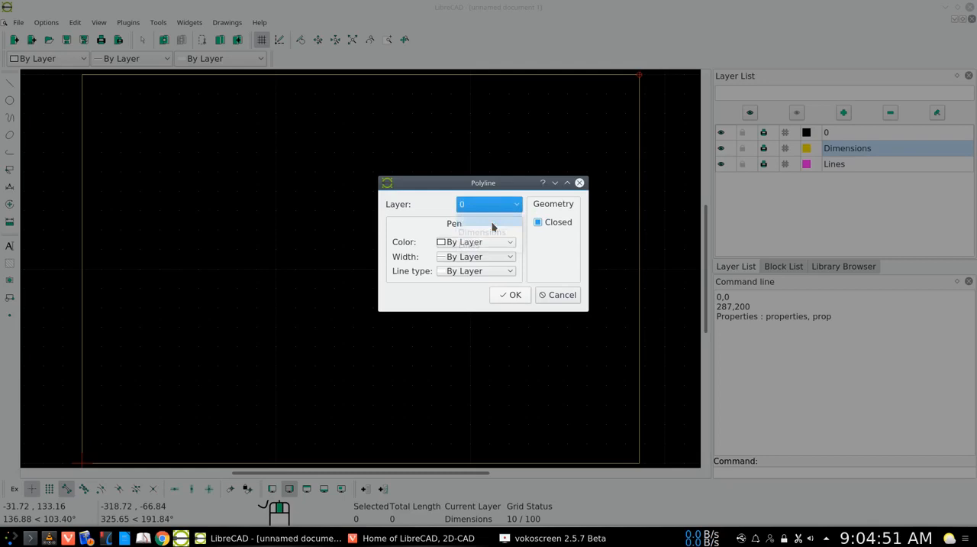
{"action": "left_click", "coordinate": [517, 295]}
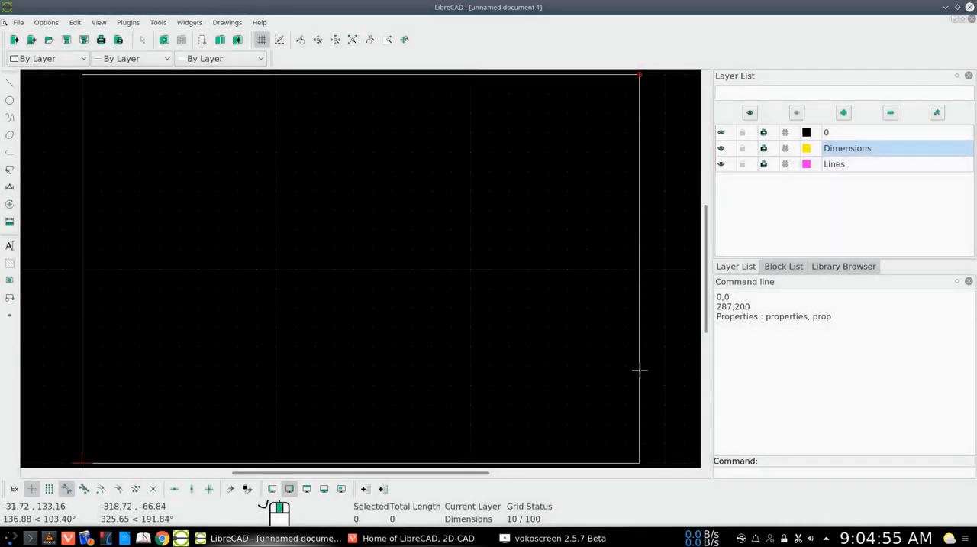
Make layer 0 current and save the drawing as lines-dimensions.dxf, replacing the existing file.
{"action": "left_click", "coordinate": [855, 132]}
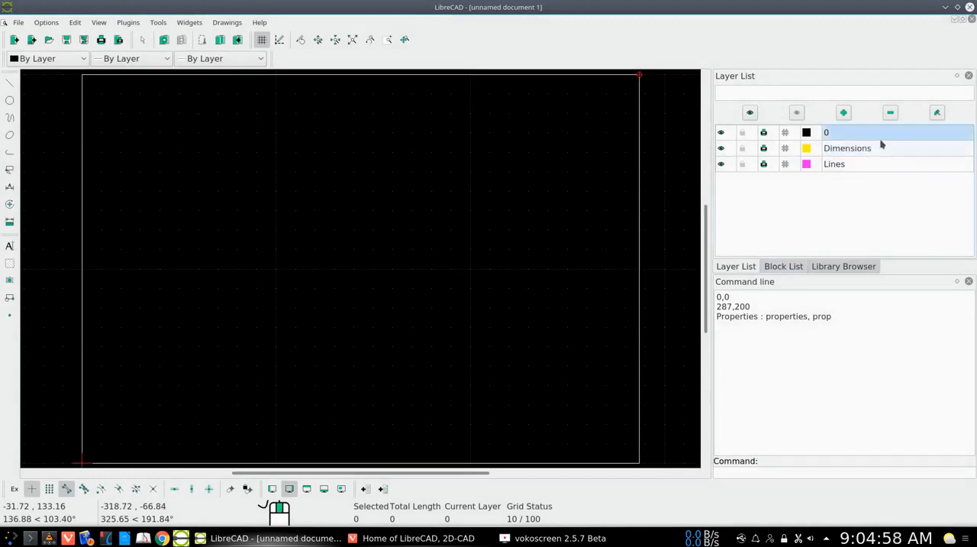
{"action": "left_click", "coordinate": [85, 41]}
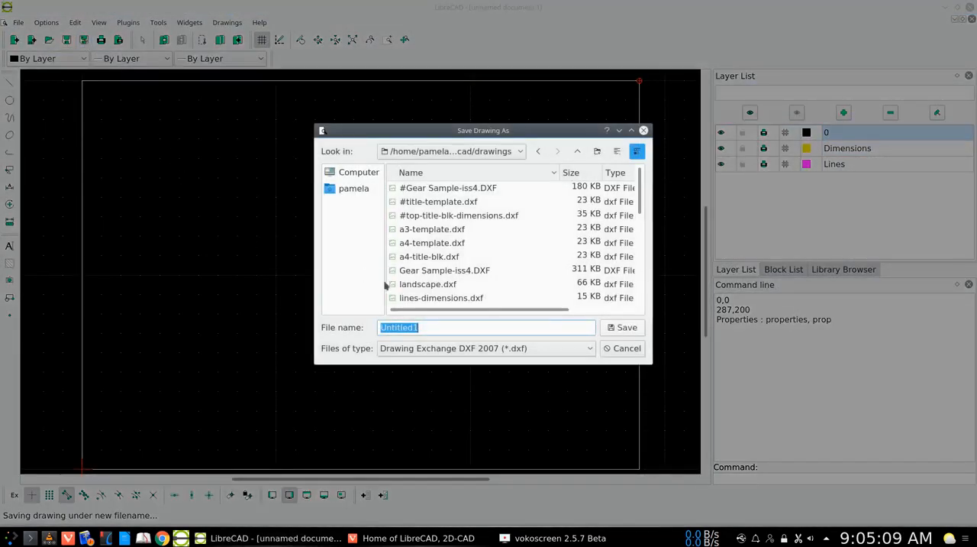
{"action": "double_click", "coordinate": [415, 297]}
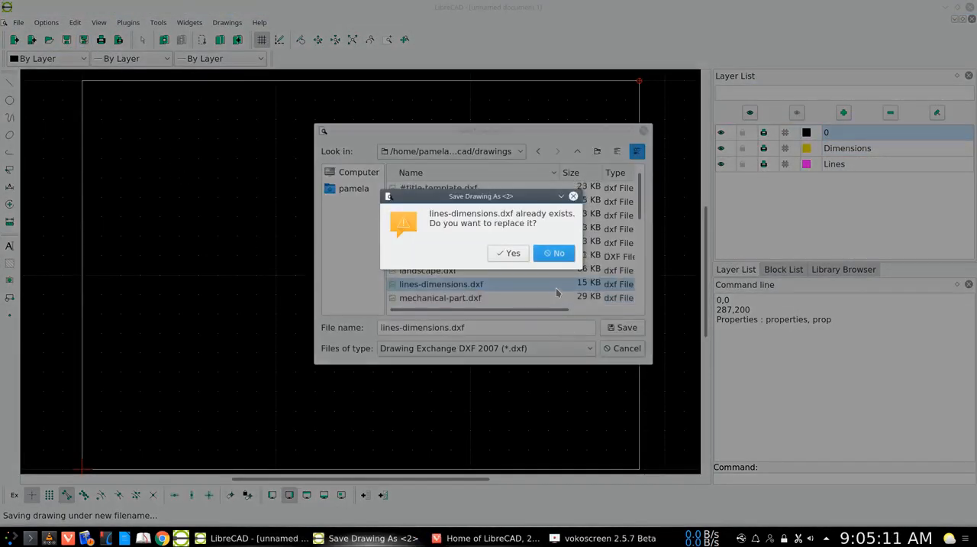
{"action": "left_click", "coordinate": [508, 253]}
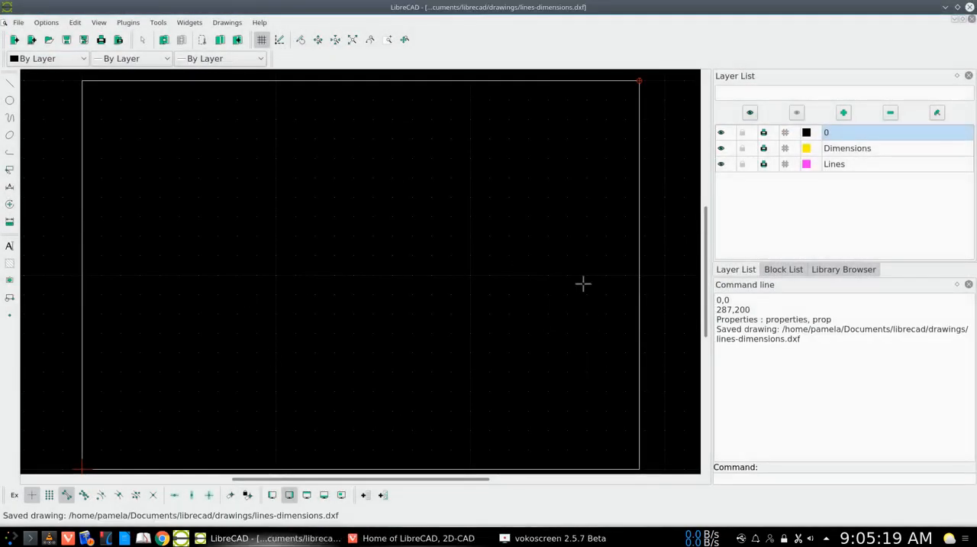
Make the Lines layer current and draw the outline's first line from 10,10 to 40.10,10.
{"action": "left_click", "coordinate": [848, 163]}
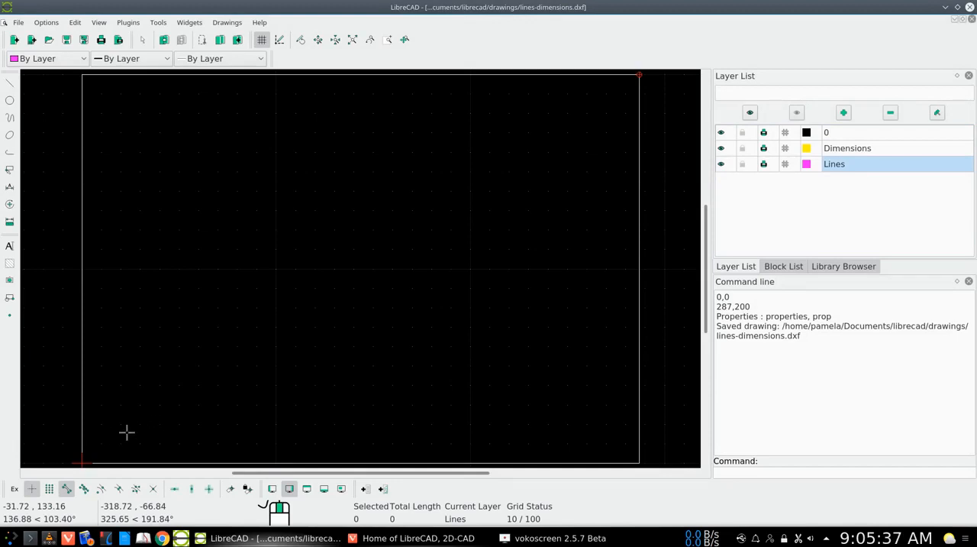
{"action": "type", "text": "li"}
{"action": "key", "text": "Return"}
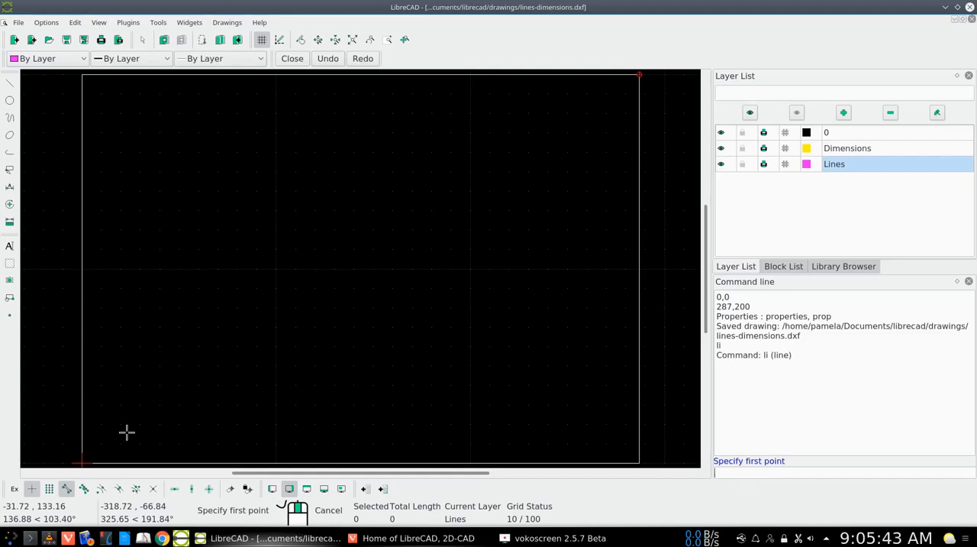
{"action": "type", "text": "10,10"}
{"action": "key", "text": "Return"}
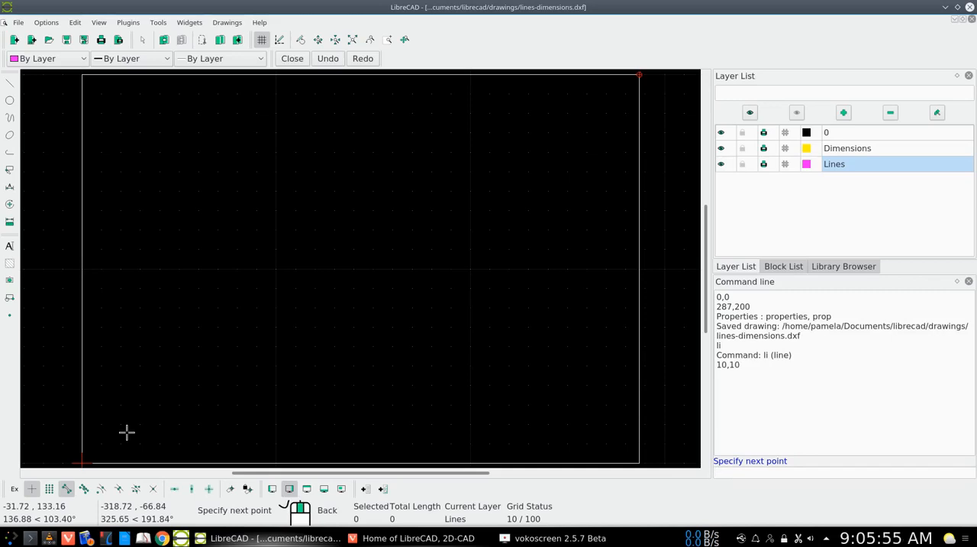
{"action": "type", "text": "0.10,10"}
{"action": "key", "text": "Return"}
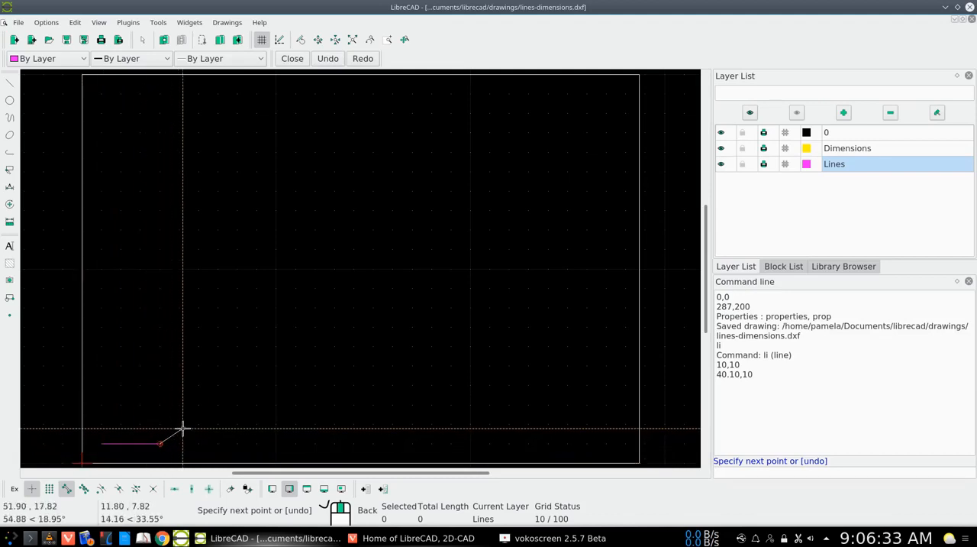
{"action": "type", "text": "@"}
{"action": "type", "text": "25.30,"}
{"action": "type", "text": "40"}
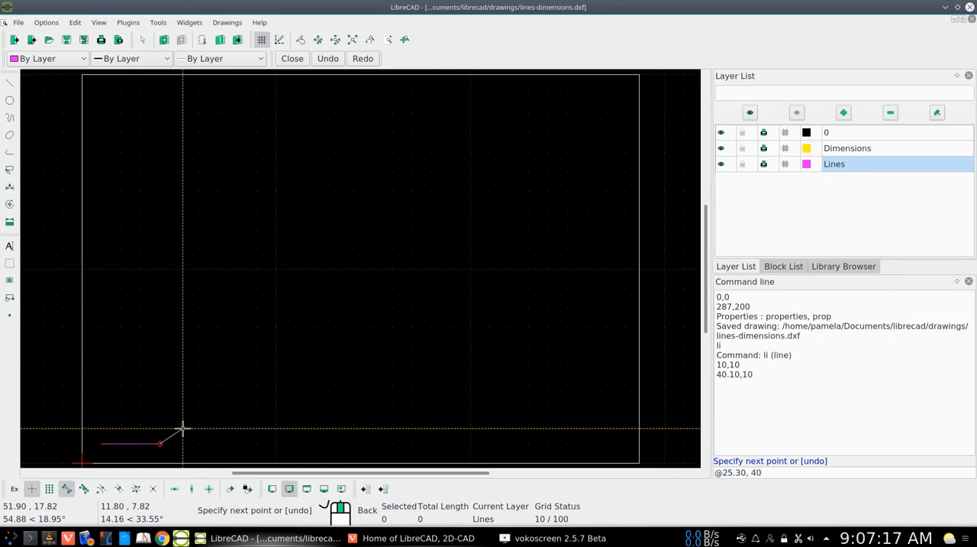
{"action": "key", "text": "Return"}
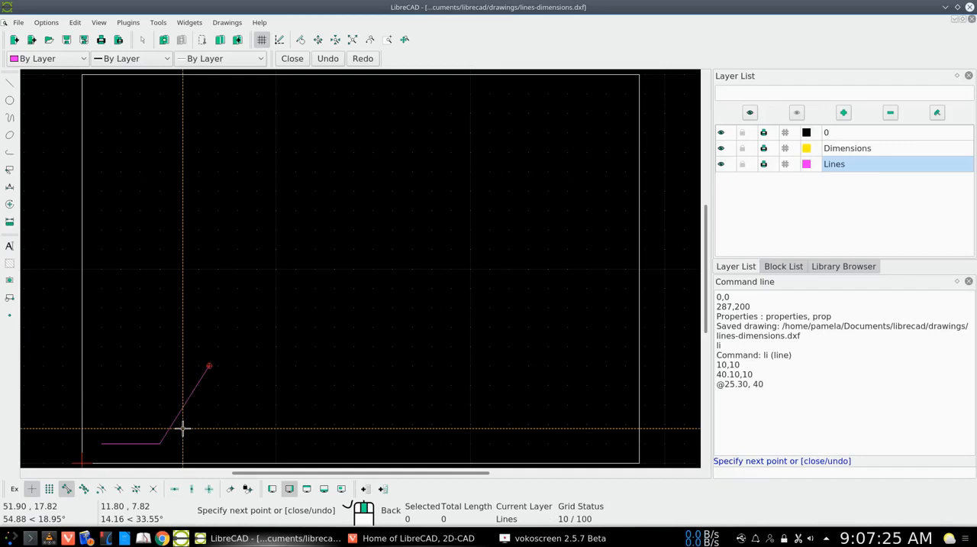
{"action": "type", "text": "@0"}
{"action": "key", "text": "BackSpace"}
{"action": "type", "text": "23.5,0"}
{"action": "key", "text": "Return"}
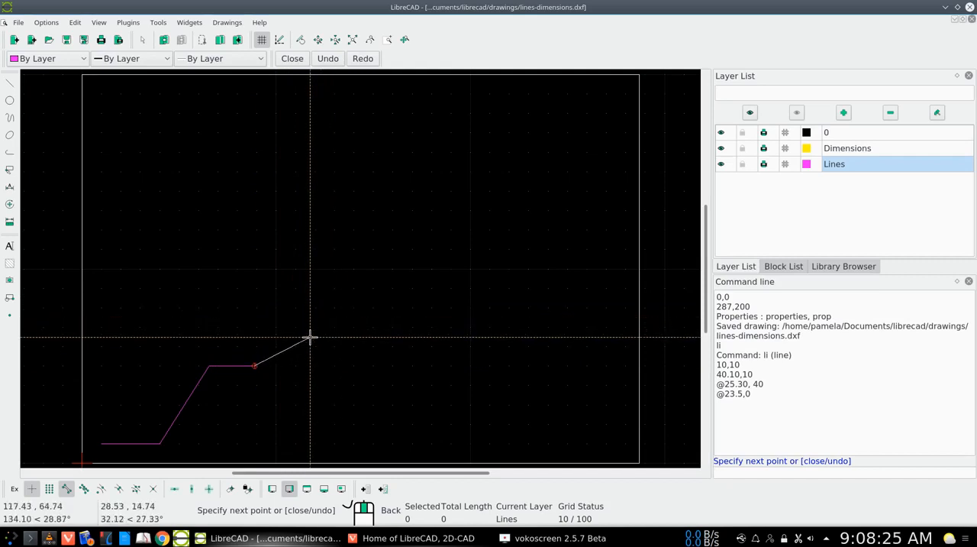
{"action": "type", "text": "@50 < 45"}
{"action": "key", "text": "Return"}
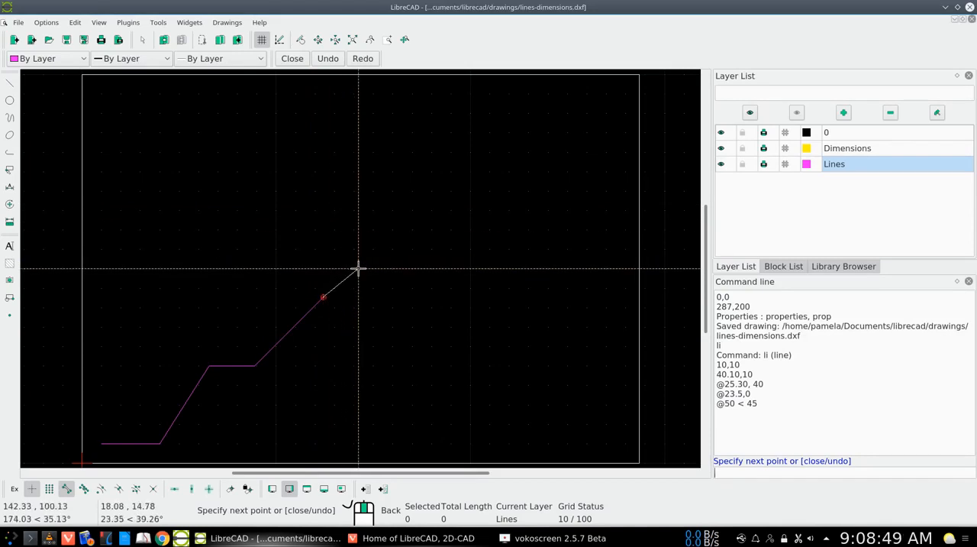
{"action": "type", "text": "@40 < 90"}
{"action": "key", "text": "Return"}
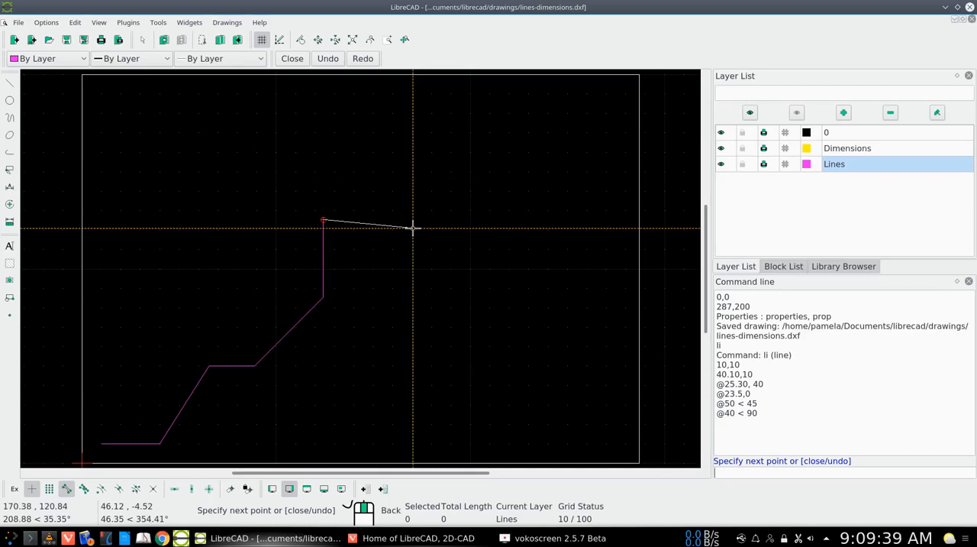
{"action": "type", "text": "80"}
{"action": "key", "text": "BackSpace"}
{"action": "key", "text": "BackSpace"}
{"action": "type", "text": "@80,"}
{"action": "key", "text": "BackSpace"}
{"action": "type", "text": "< 0"}
{"action": "key", "text": "Return"}
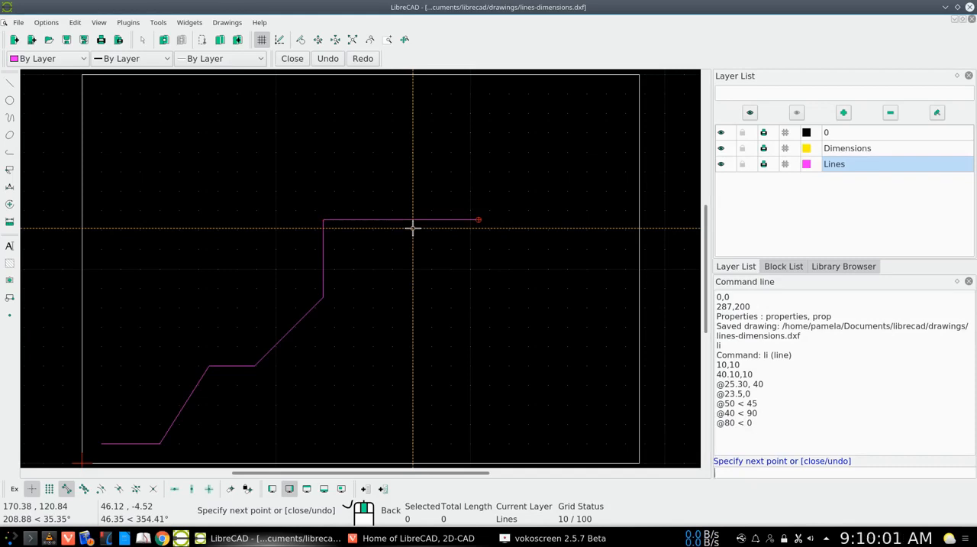
Add a vertical segment going up to the relative point @0,30.
{"action": "type", "text": "@"}
{"action": "type", "text": "0"}
{"action": "type", "text": "30"}
{"action": "key", "text": "Return"}
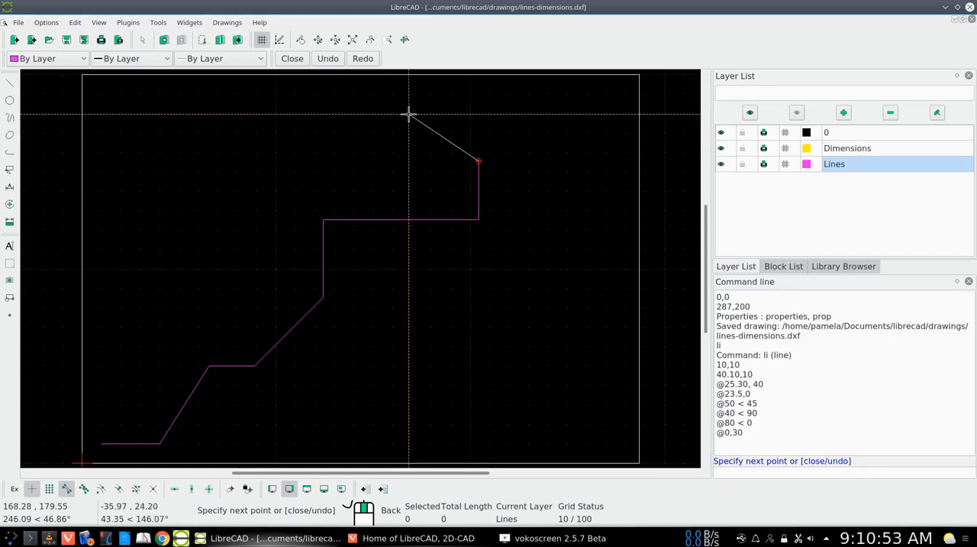
{"action": "type", "text": "@"}
{"action": "type", "text": "60 < 135"}
{"action": "key", "text": "Return"}
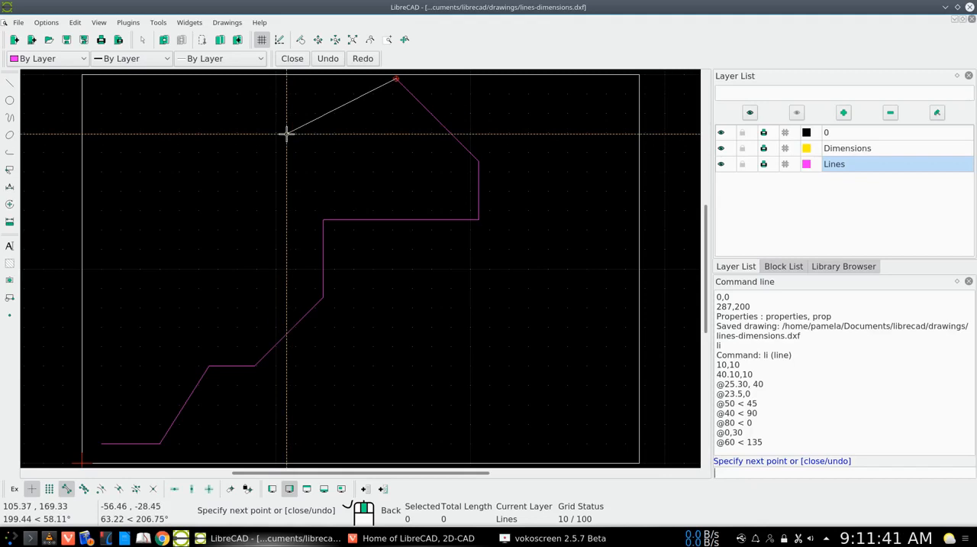
{"action": "type", "text": "@75 <210"}
{"action": "key", "text": "Return"}
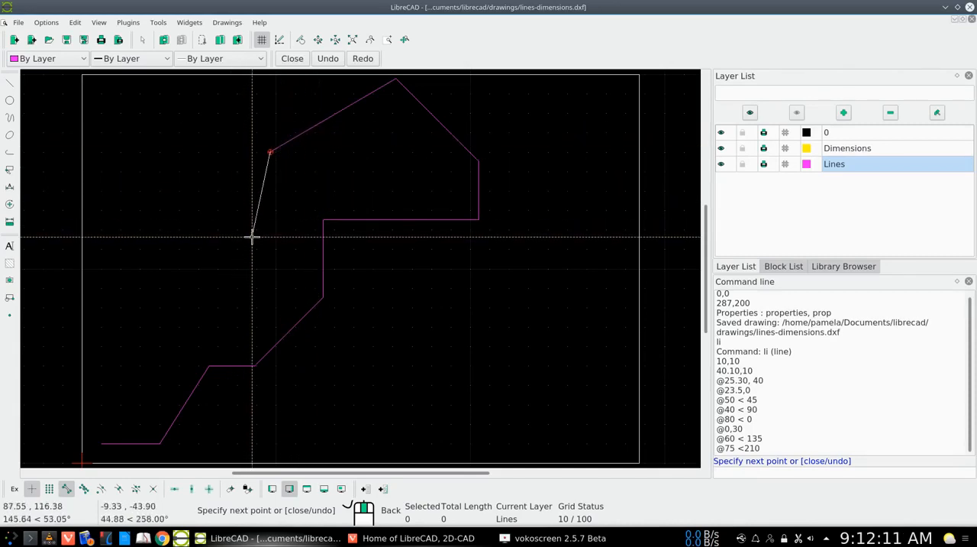
Add a downward sloping segment to the relative point @-20,-47.5.
{"action": "type", "text": "@"}
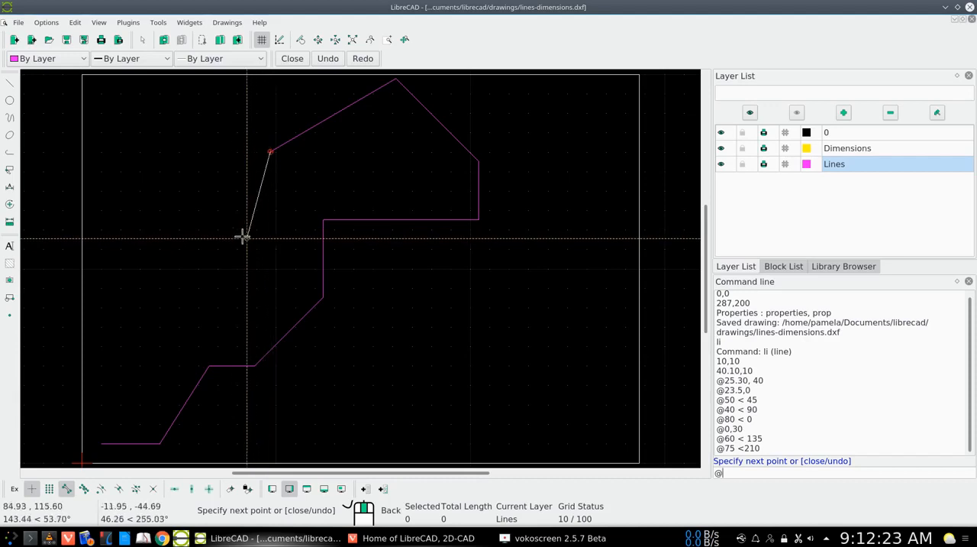
{"action": "type", "text": "-20"}
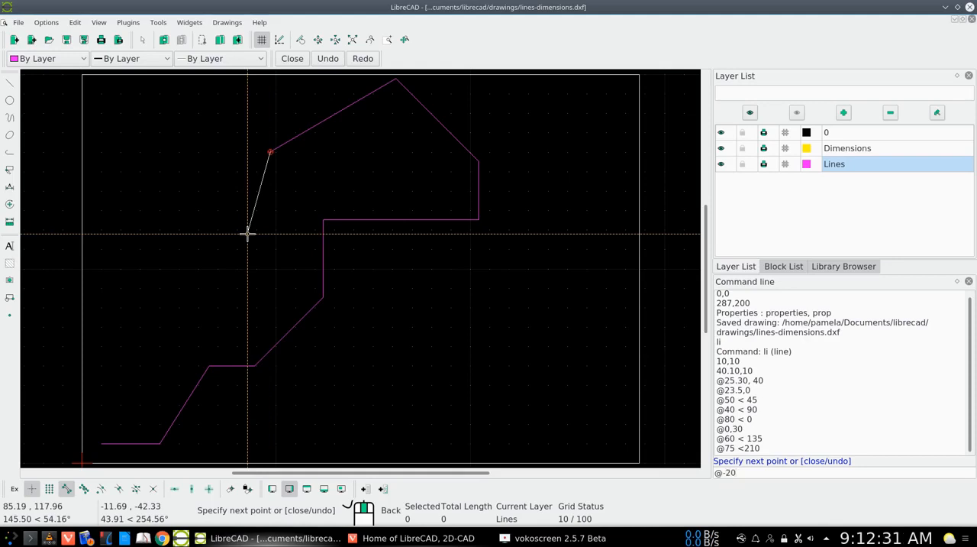
{"action": "type", "text": ","}
{"action": "type", "text": "47.5"}
{"action": "key", "text": "Return"}
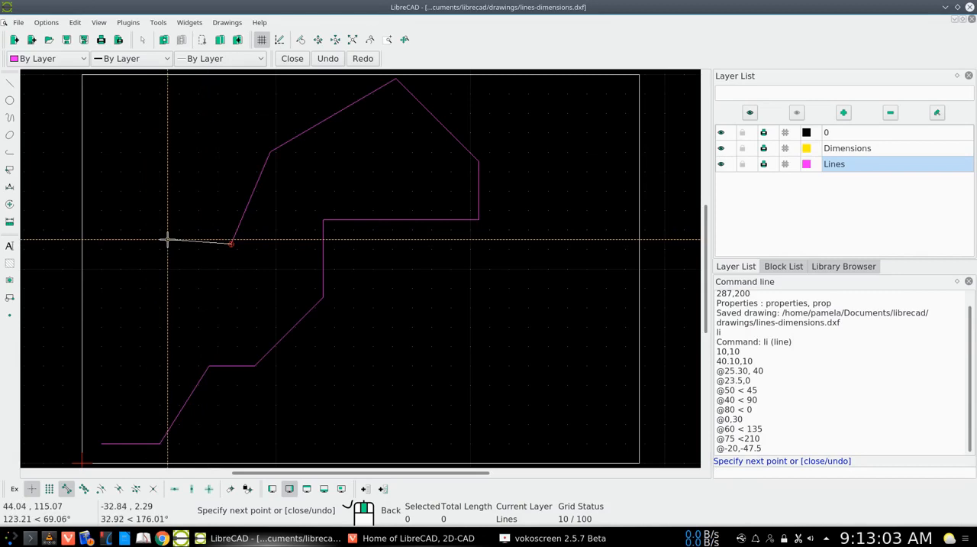
Try to add the next horizontal segment with the polar point @-40 < 180.
{"action": "type", "text": "@-40"}
{"action": "key", "text": "BackSpace"}
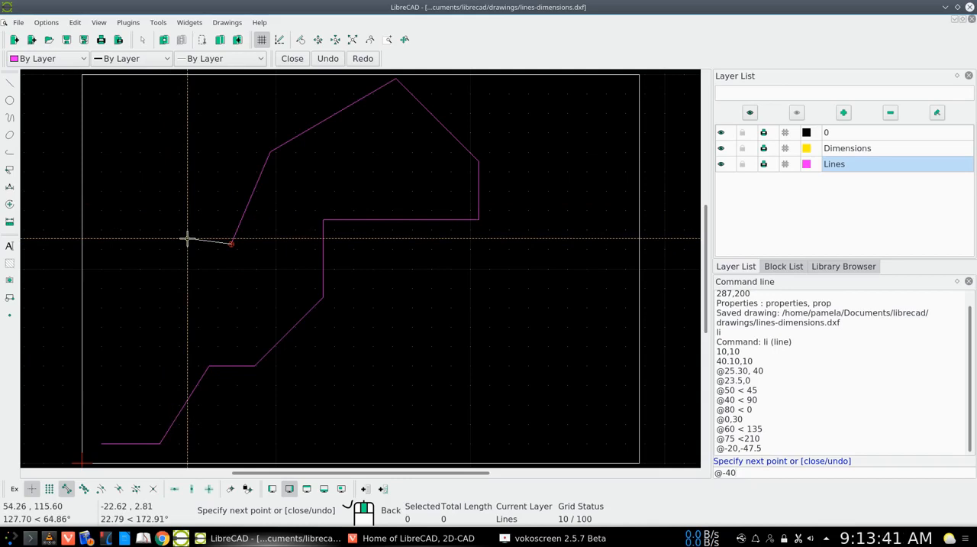
{"action": "type", "text": "< 180"}
{"action": "key", "text": "Return"}
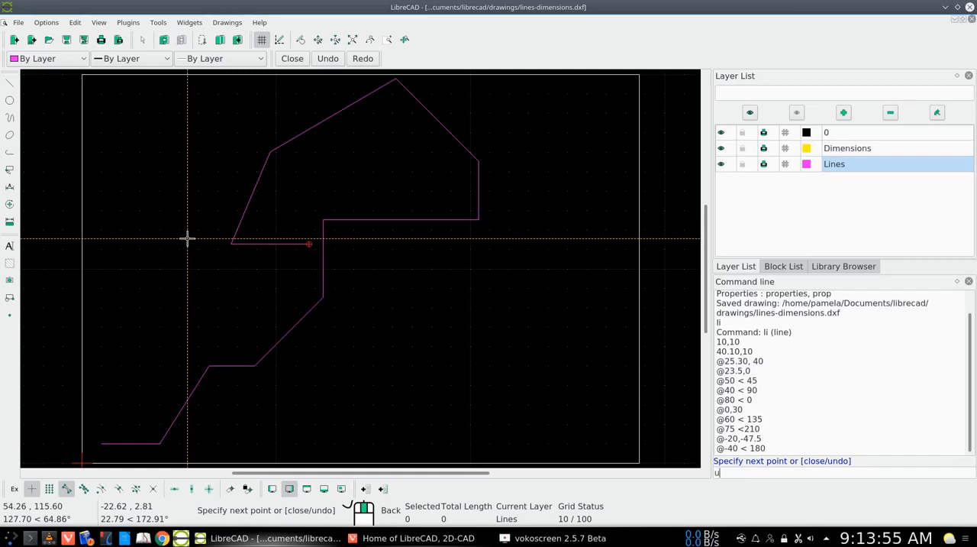
Undo the last line segment within the line command.
{"action": "type", "text": "ndo"}
{"action": "key", "text": "Return"}
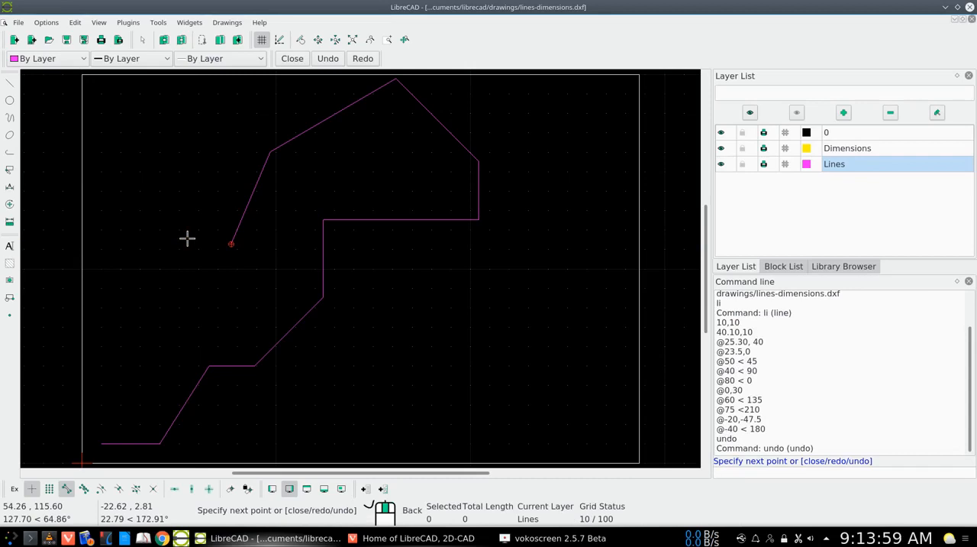
Add a horizontal segment running left using the polar point @-40 < 0.
{"action": "type", "text": "@-40 < 0"}
{"action": "key", "text": "Return"}
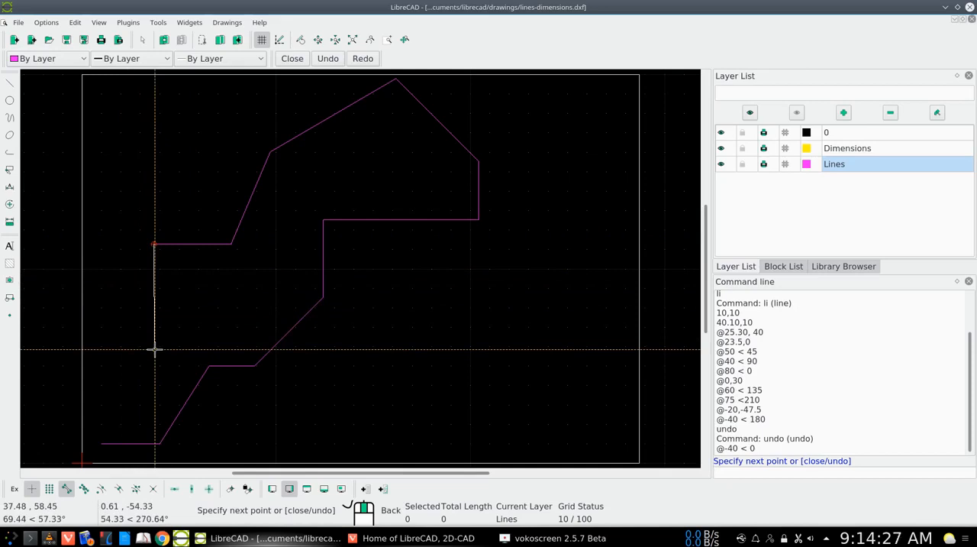
Add a vertical segment to the relative point @0,-87.5, and close the outline by snapping to its starting endpoint at 10,10.
{"action": "type", "text": "@0"}
{"action": "type", "text": "87.5"}
{"action": "key", "text": "Left"}
{"action": "type", "text": "-"}
{"action": "key", "text": "Return"}
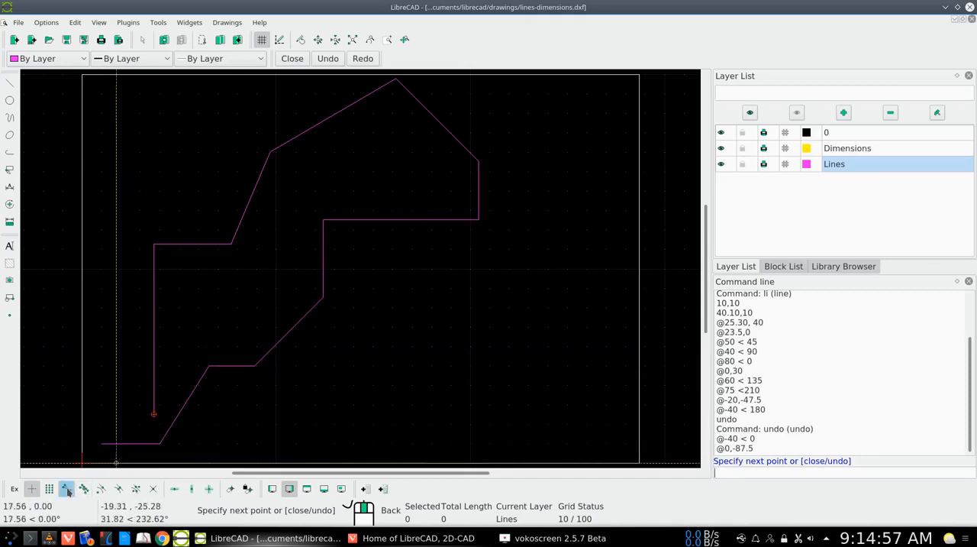
{"action": "left_click", "coordinate": [67, 490]}
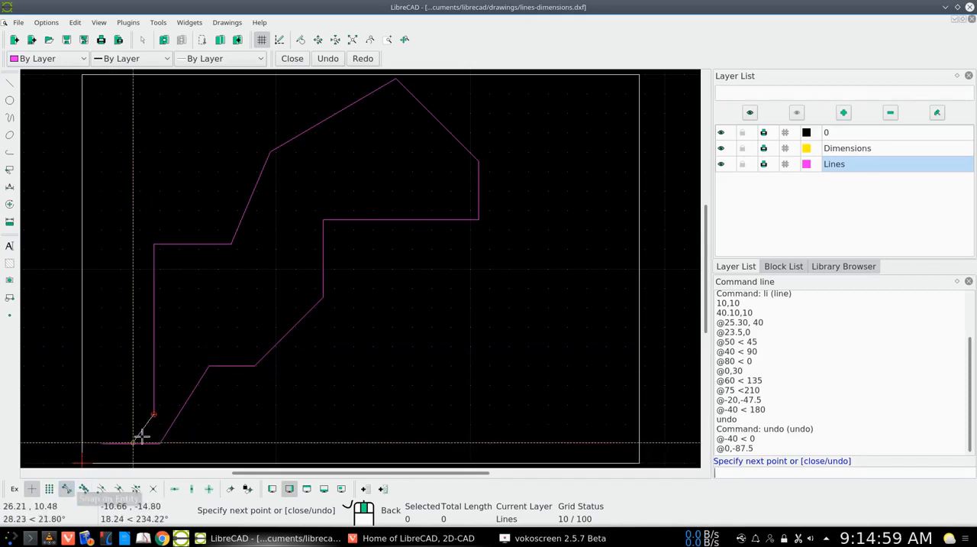
{"action": "left_click", "coordinate": [102, 442]}
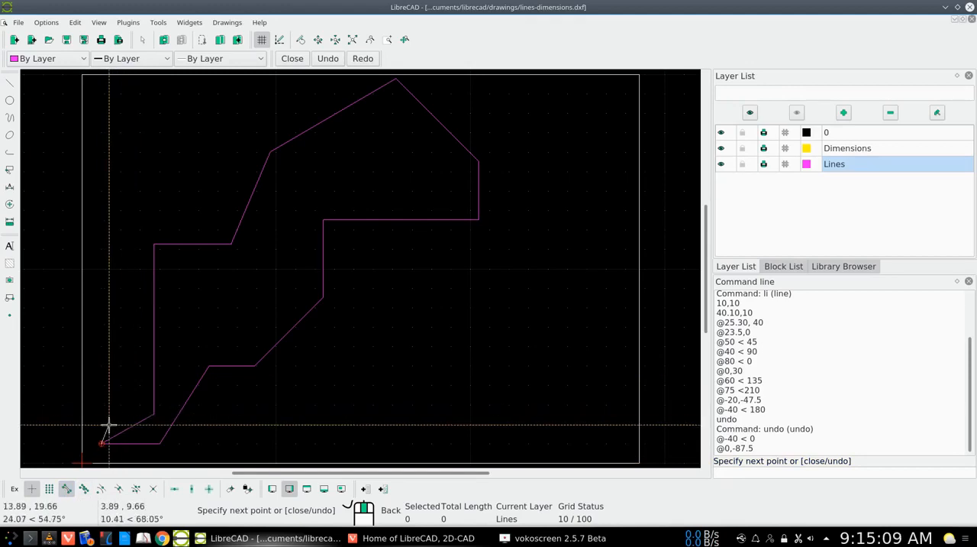
Undo the snapped closing segment within the line command.
{"action": "type", "text": "undo"}
{"action": "key", "text": "Return"}
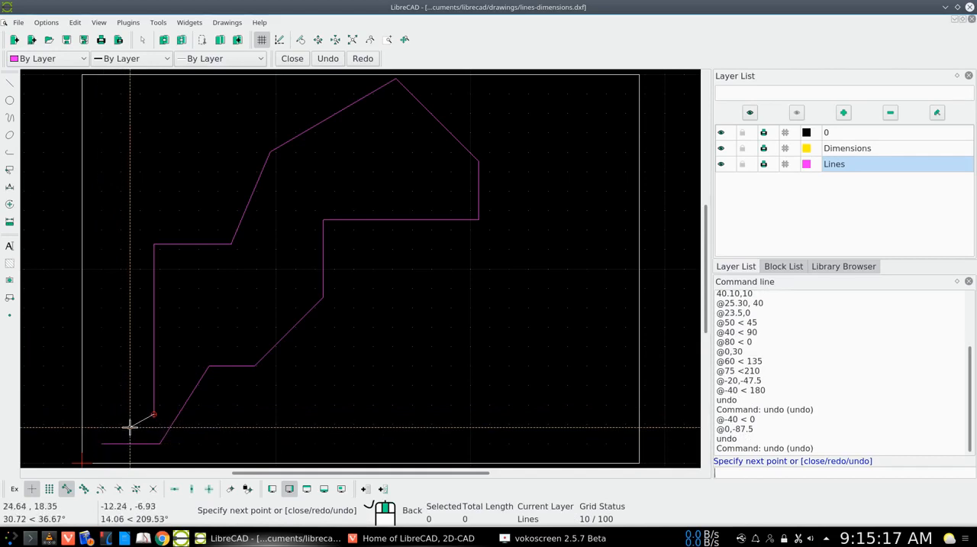
Close the outline with the line command's close option and save the drawing.
{"action": "type", "text": "close"}
{"action": "key", "text": "Return"}
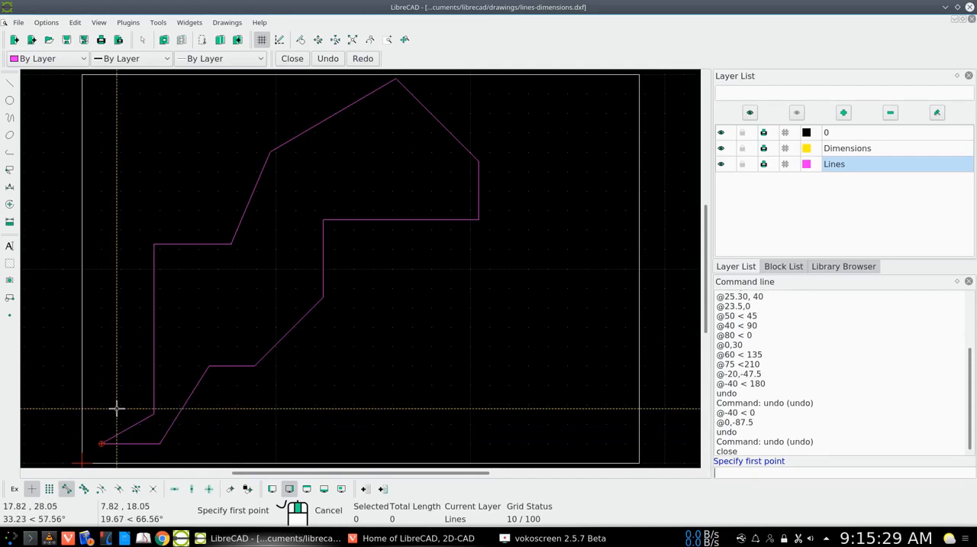
{"action": "key", "text": "Escape"}
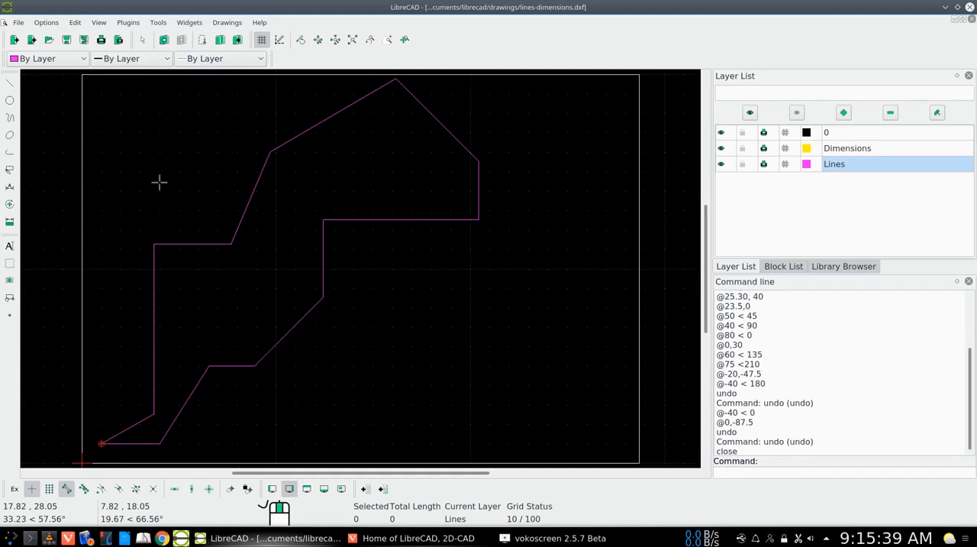
{"action": "left_click", "coordinate": [67, 40]}
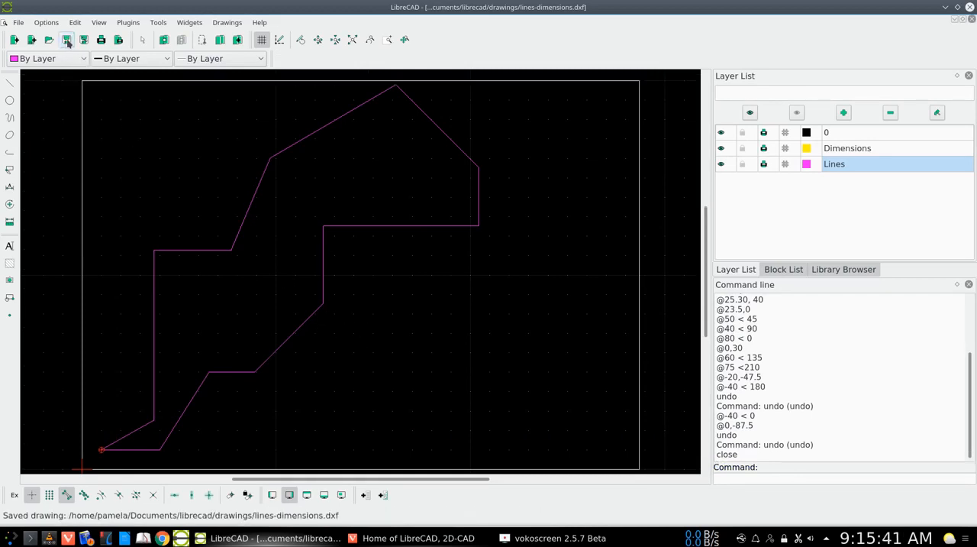
Make Dimensions the active layer and add an aligned dimension above the short slanted segment starting at the 10,10 corner.
{"action": "left_click", "coordinate": [855, 150]}
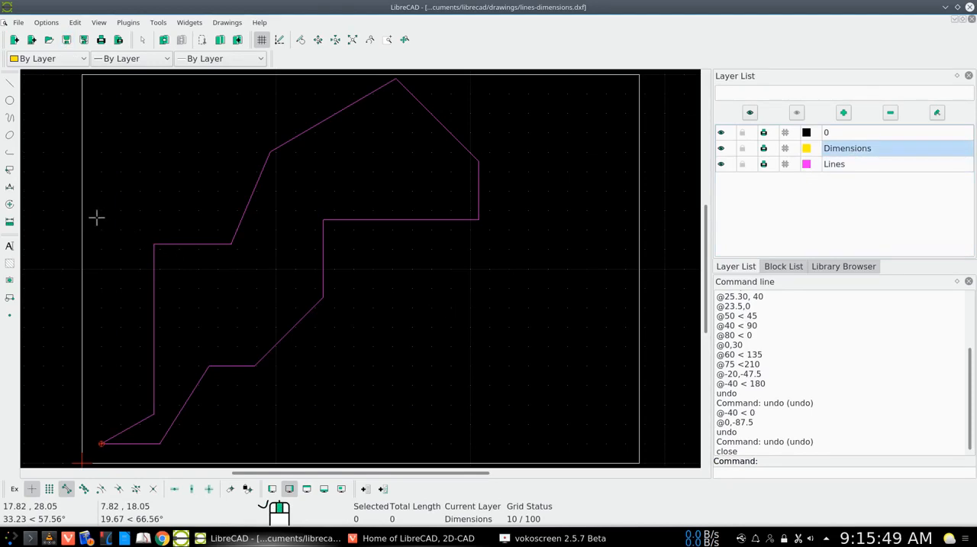
{"action": "left_click", "coordinate": [9, 187]}
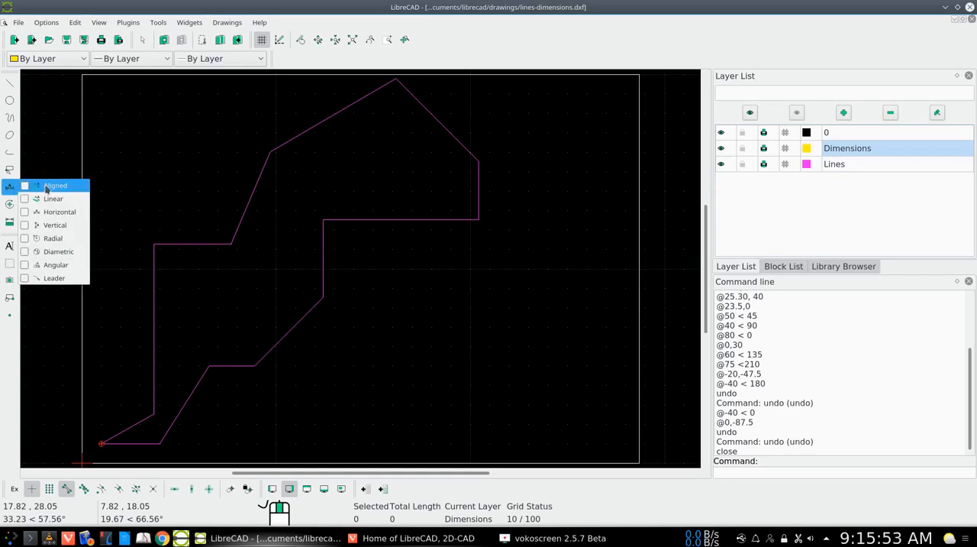
{"action": "left_click", "coordinate": [45, 185]}
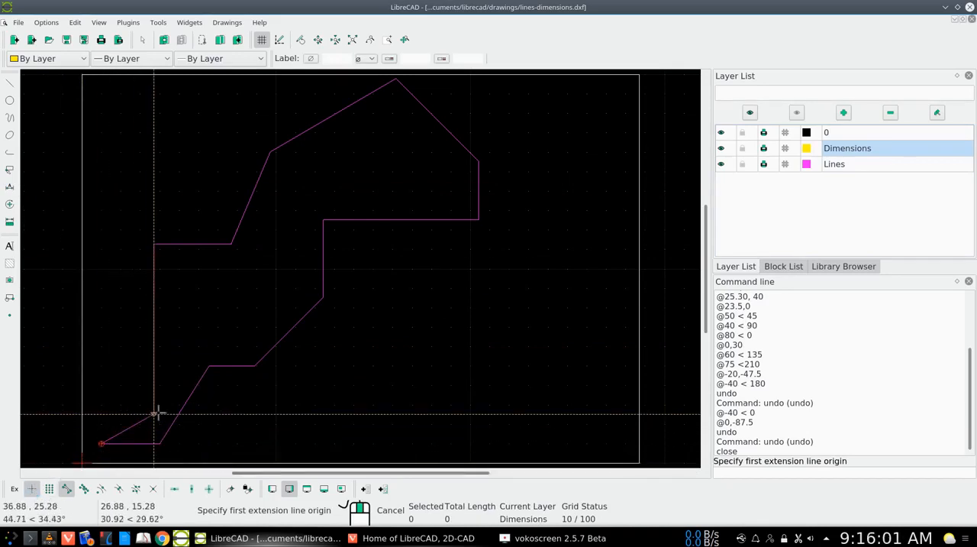
{"action": "left_click", "coordinate": [66, 489]}
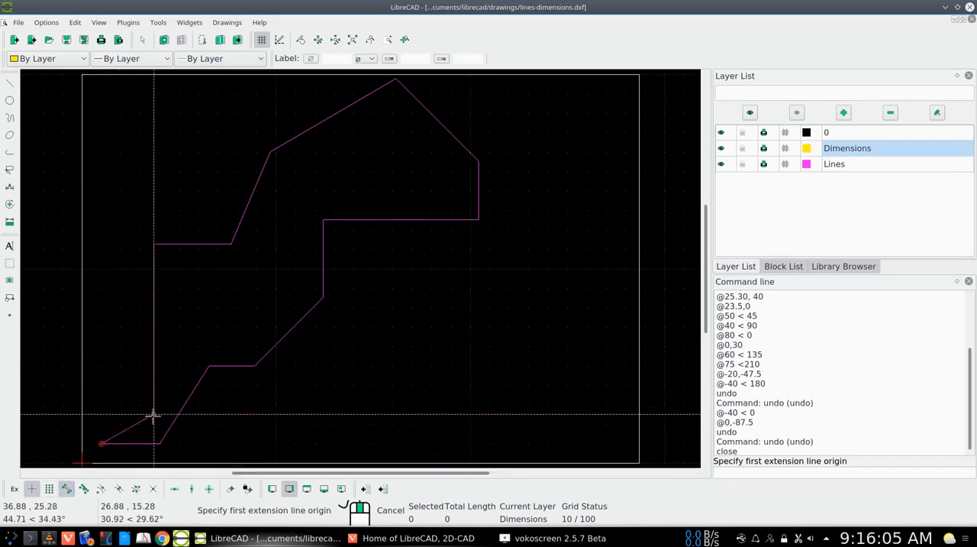
{"action": "left_click", "coordinate": [101, 443]}
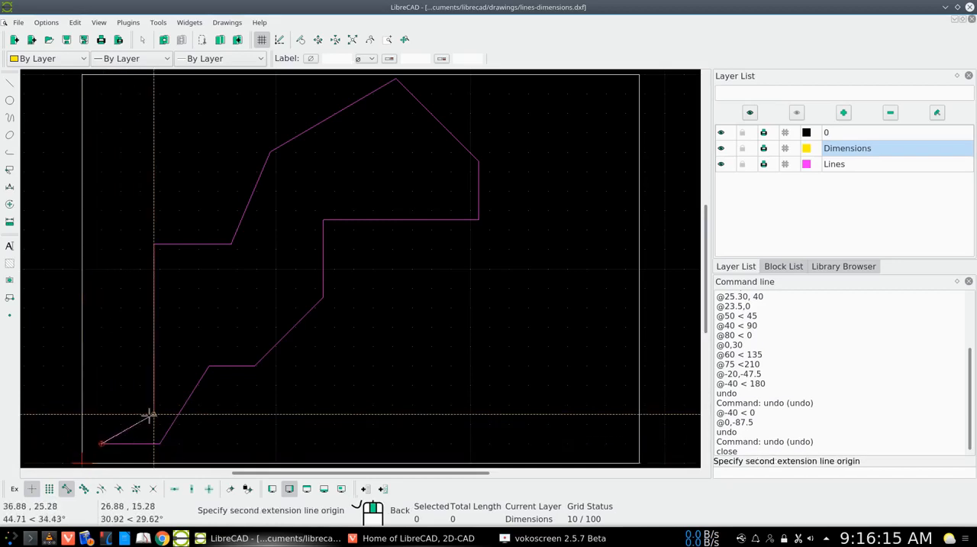
{"action": "left_click", "coordinate": [152, 413]}
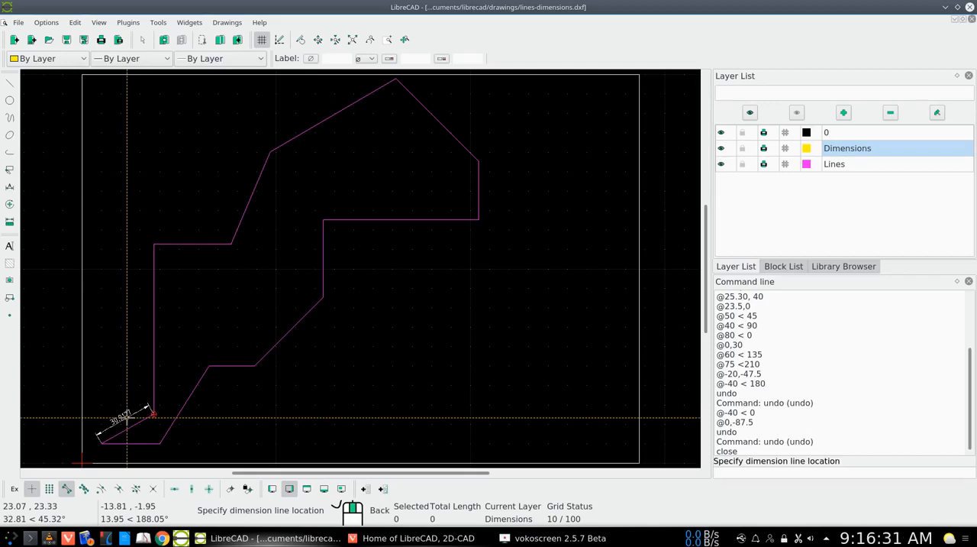
{"action": "left_click", "coordinate": [126, 416]}
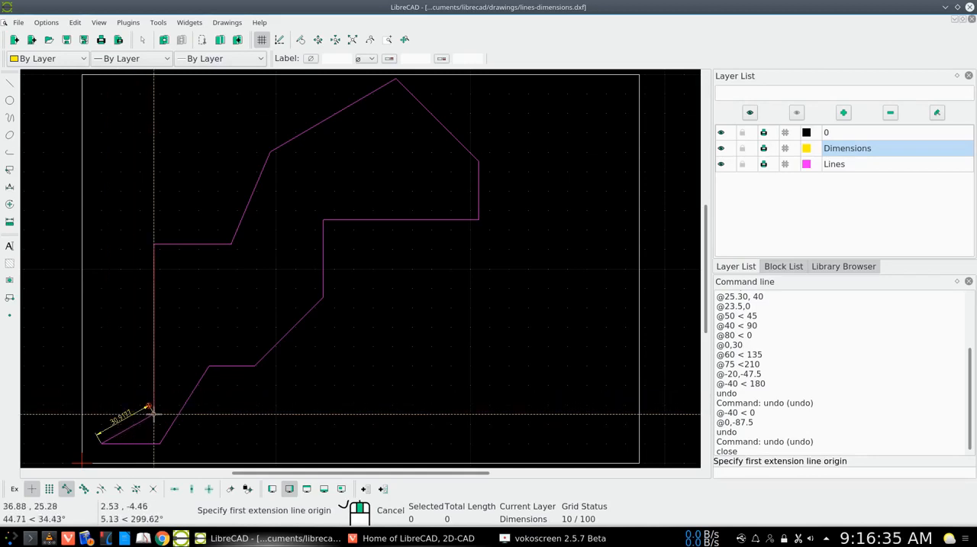
Add an aligned dimension to the long left vertical segment, placing the dimension line just outside the outline.
{"action": "left_click", "coordinate": [153, 384]}
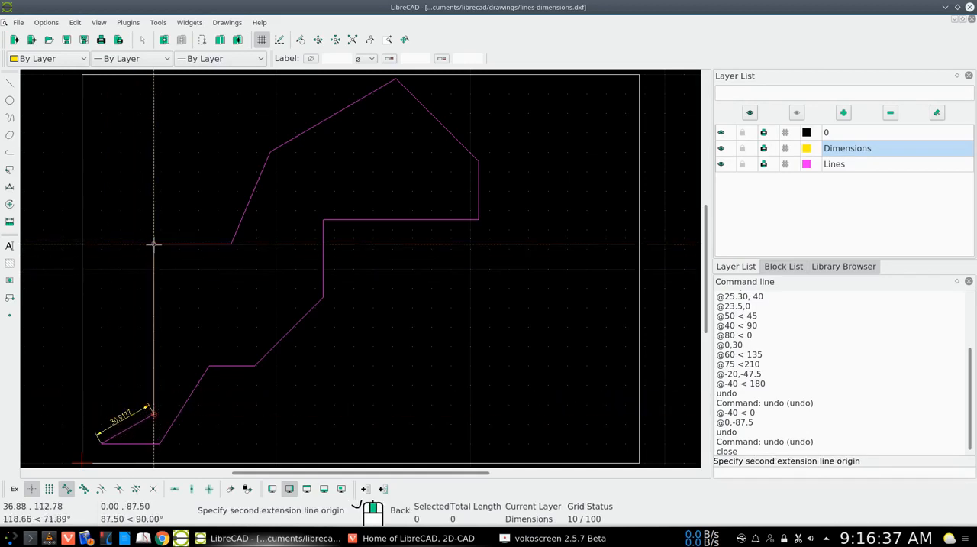
{"action": "left_click", "coordinate": [153, 244]}
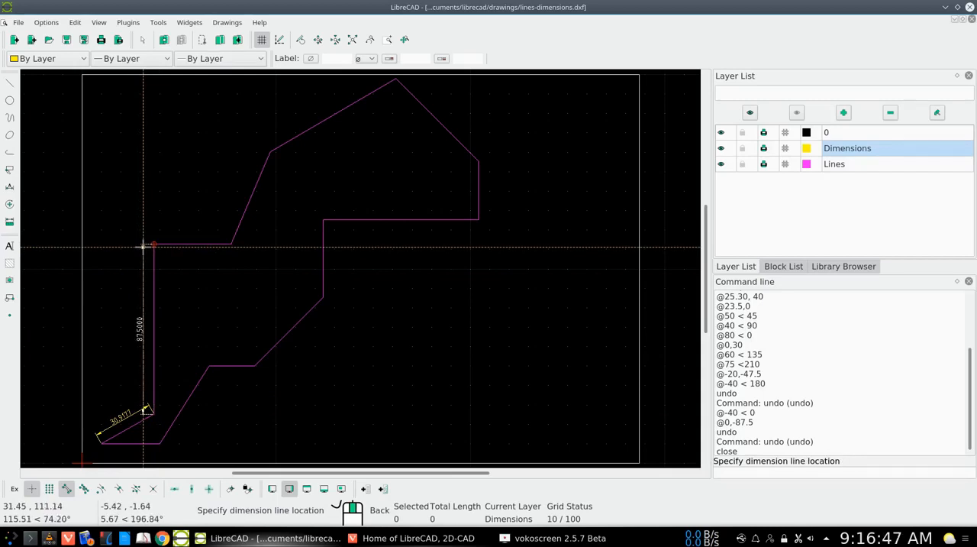
{"action": "left_click", "coordinate": [143, 246]}
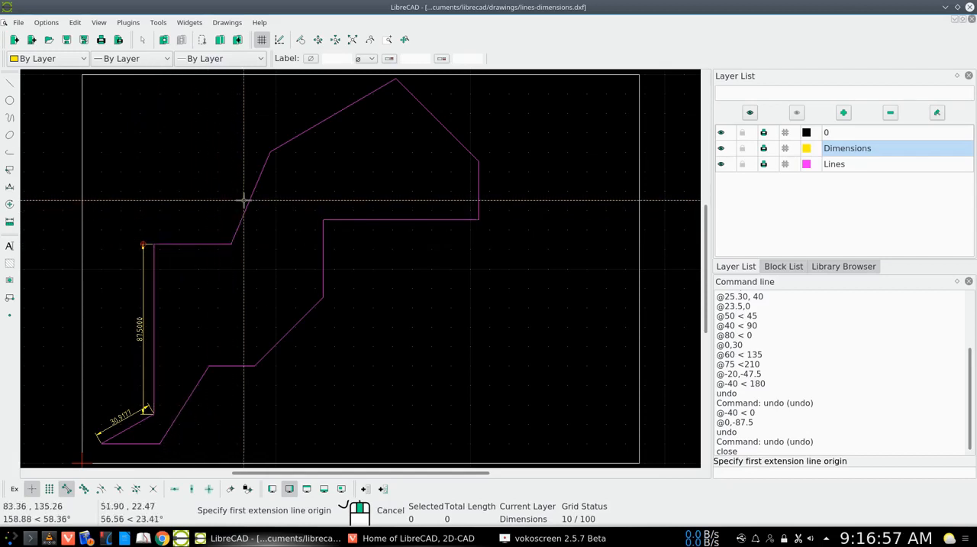
{"action": "right_click", "coordinate": [153, 244]}
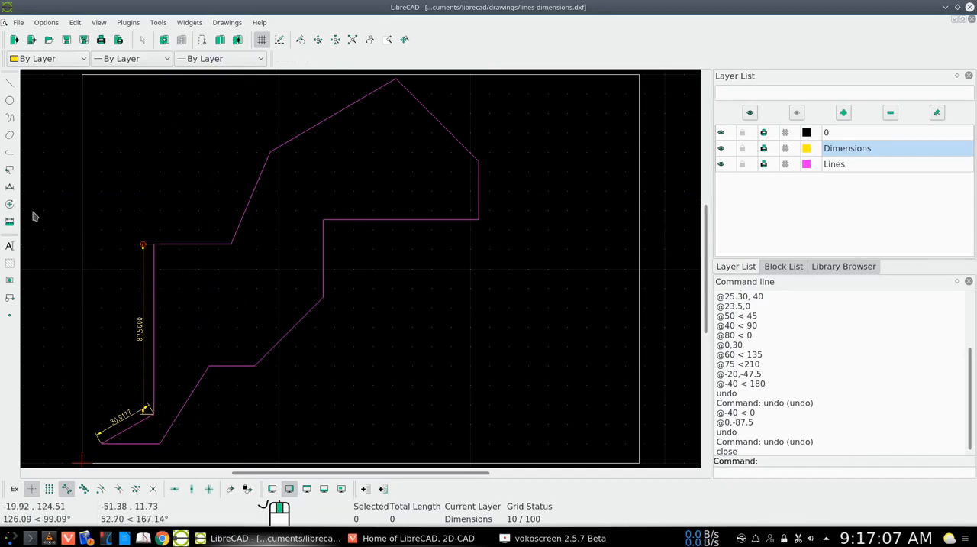
Add an angular dimension between the upper-left horizontal segment and the adjoining slanted segment, with the arc outside the outline.
{"action": "left_click", "coordinate": [11, 188]}
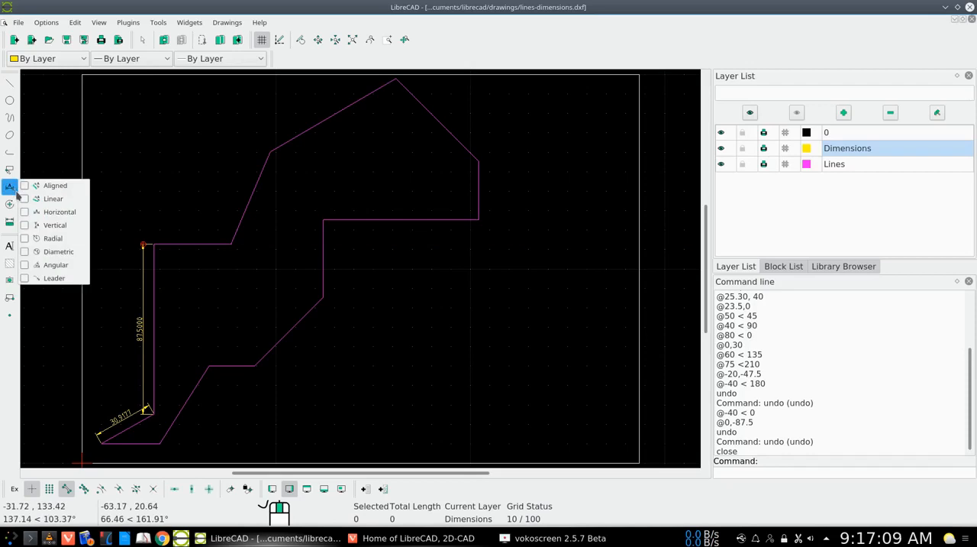
{"action": "left_click", "coordinate": [41, 265]}
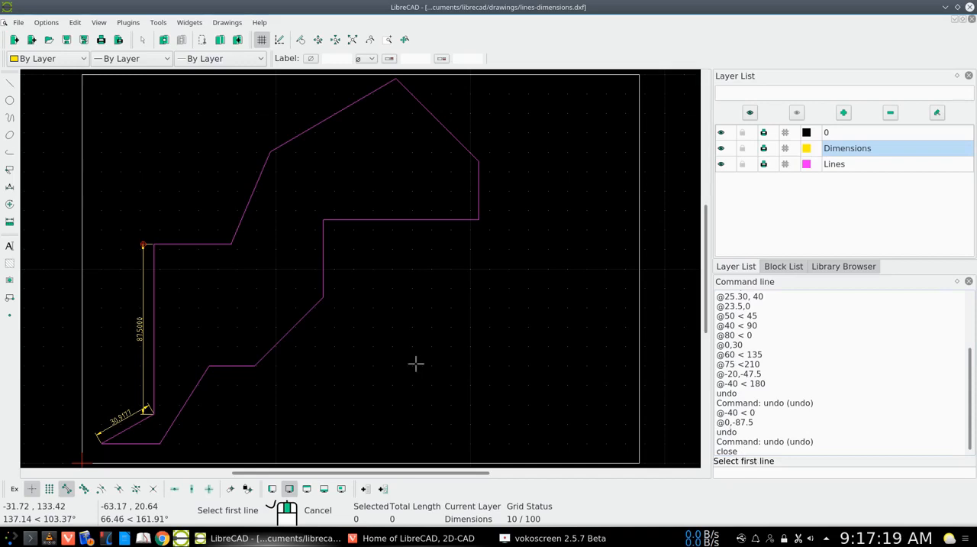
{"action": "left_click", "coordinate": [201, 244]}
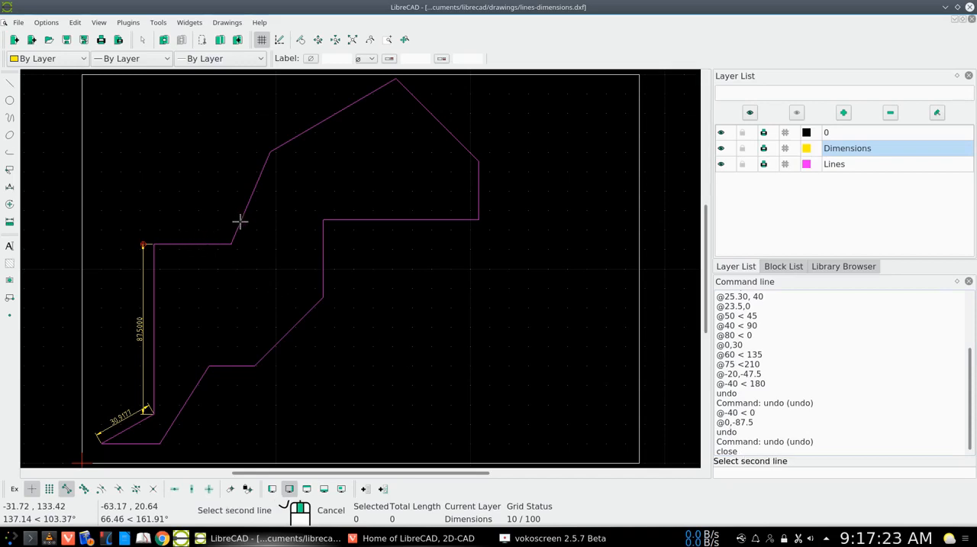
{"action": "left_click", "coordinate": [240, 221]}
{"action": "left_click", "coordinate": [223, 221]}
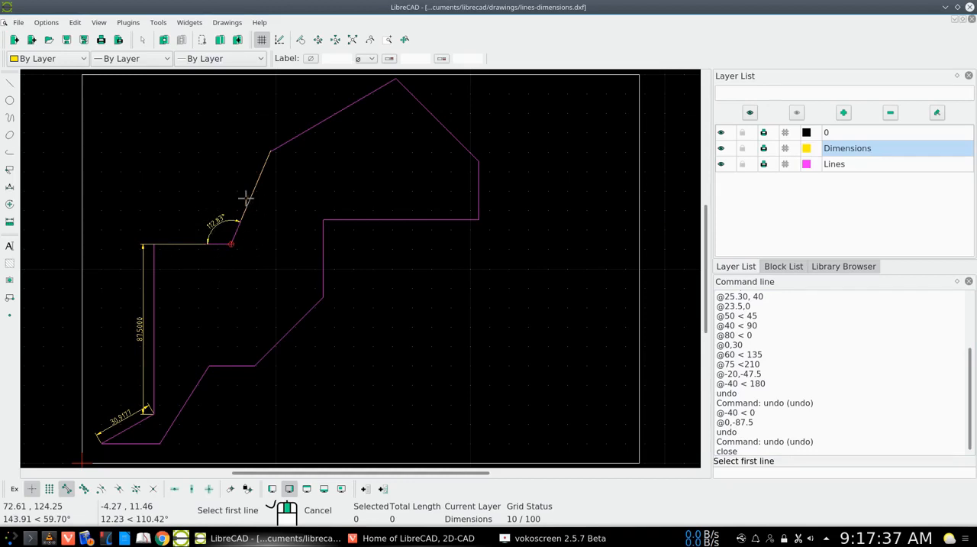
{"action": "right_click", "coordinate": [228, 282]}
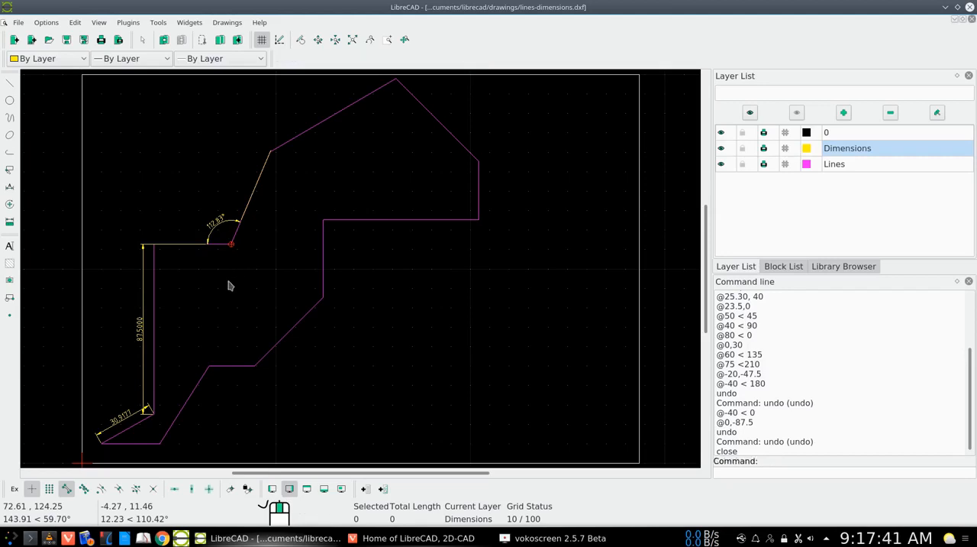
Add an aligned dimension to the upper-left horizontal segment, placing the dimension line just below it.
{"action": "right_click", "coordinate": [229, 286]}
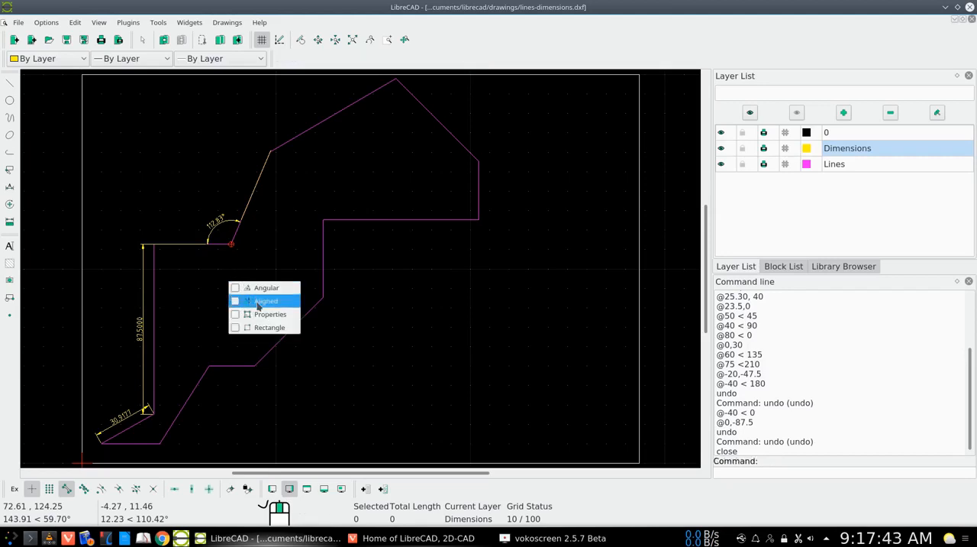
{"action": "left_click", "coordinate": [260, 301]}
{"action": "left_click", "coordinate": [153, 244]}
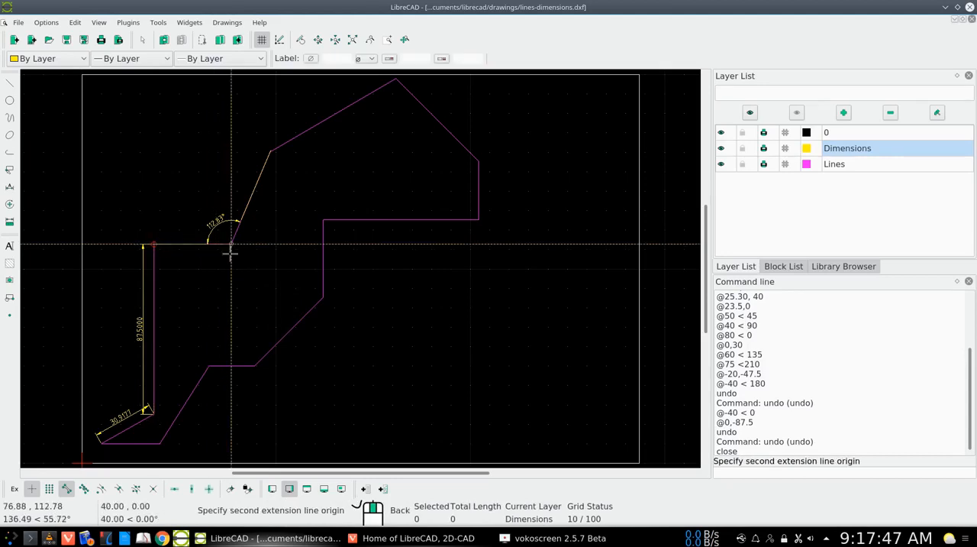
{"action": "left_click", "coordinate": [229, 249]}
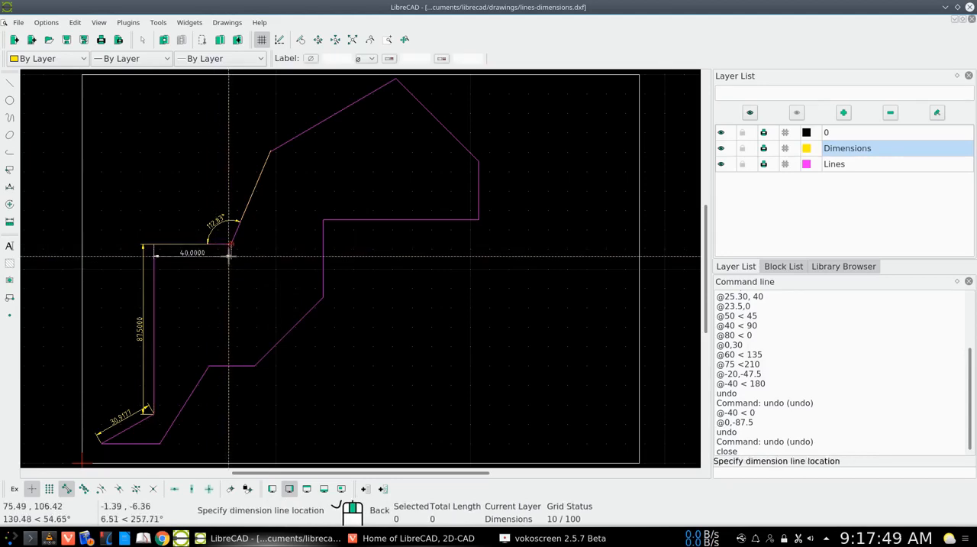
{"action": "left_click", "coordinate": [229, 255]}
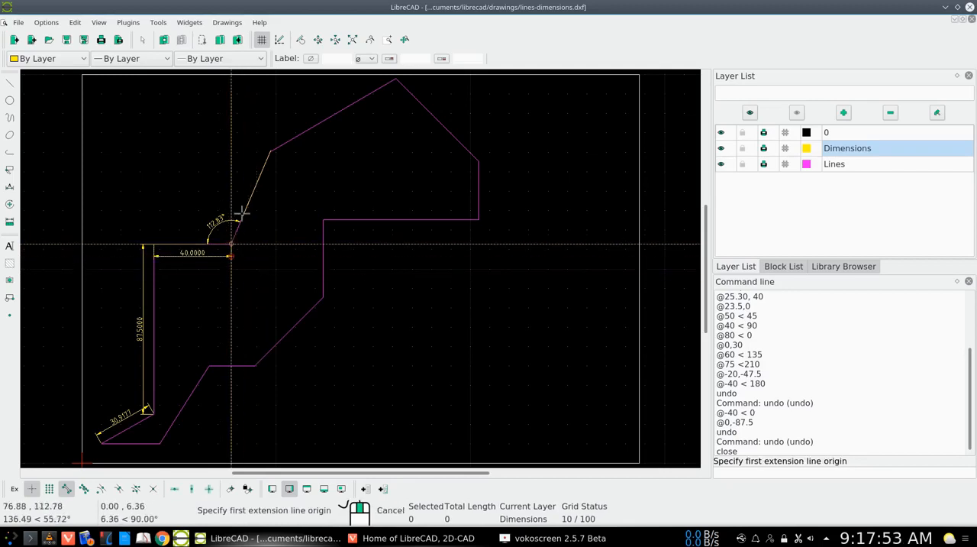
Dimension the steep slanted segment above the horizontal step with an aligned dimension placed inside the outline.
{"action": "left_click", "coordinate": [232, 244]}
{"action": "left_click", "coordinate": [269, 151]}
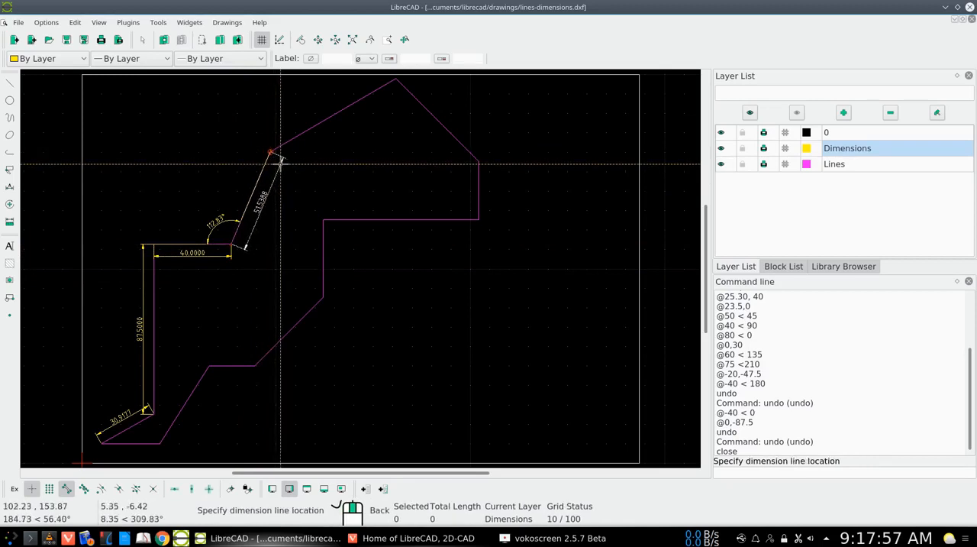
{"action": "left_click", "coordinate": [281, 161]}
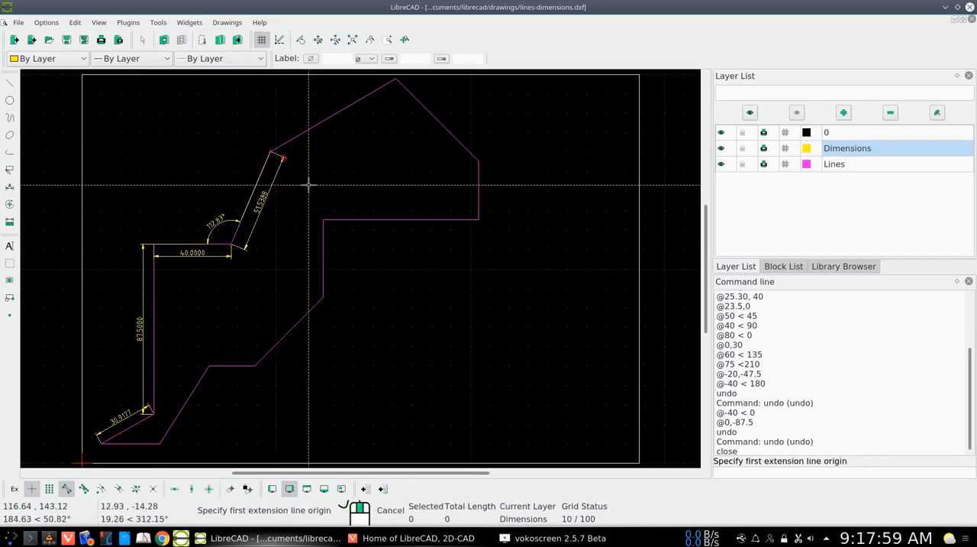
Dimension the long slanted segment rising to the outline's peak with an aligned dimension placed inside the outline.
{"action": "left_click", "coordinate": [270, 152]}
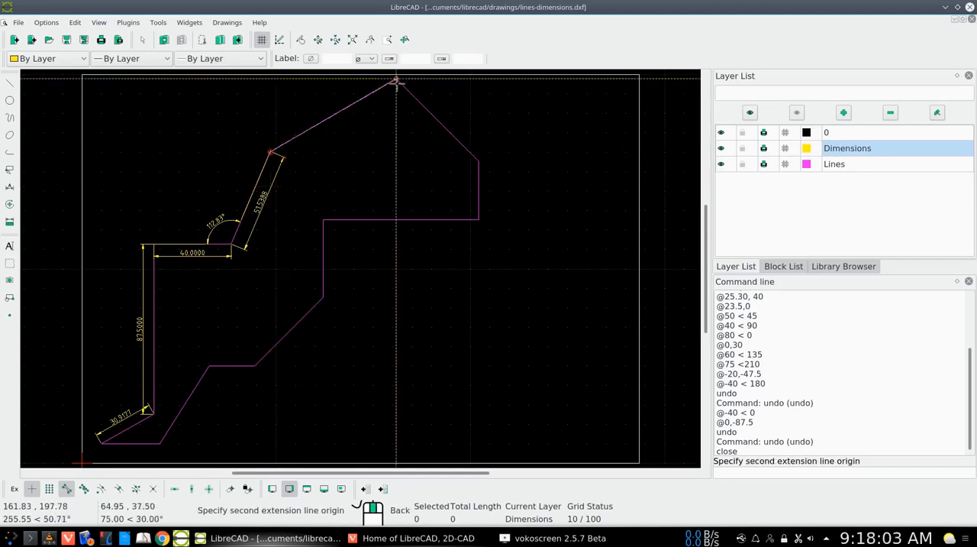
{"action": "left_click", "coordinate": [394, 79]}
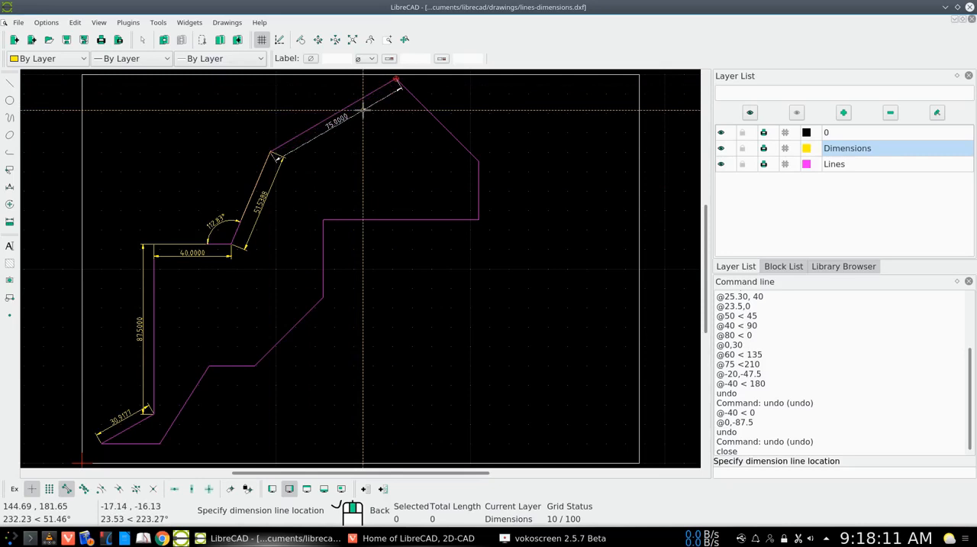
{"action": "left_click", "coordinate": [363, 110]}
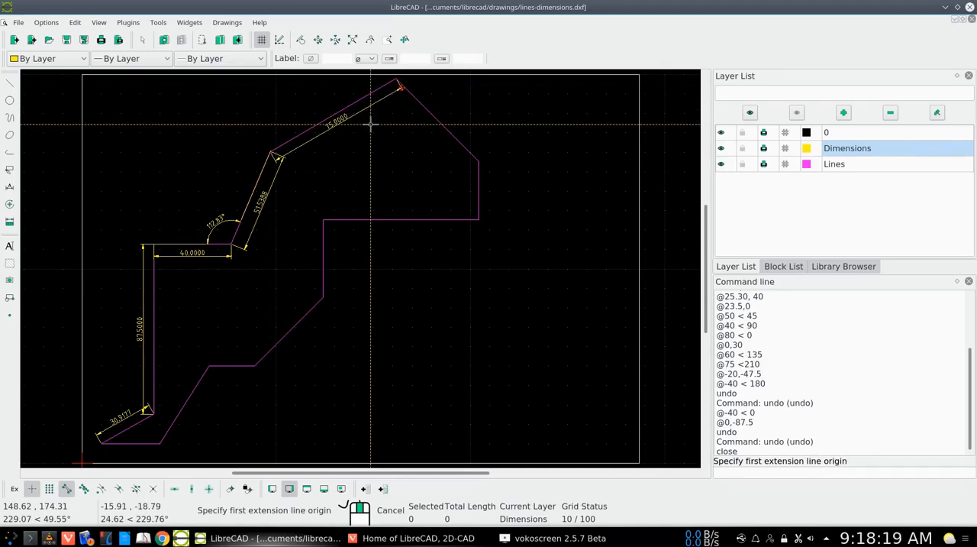
{"action": "right_click", "coordinate": [370, 124]}
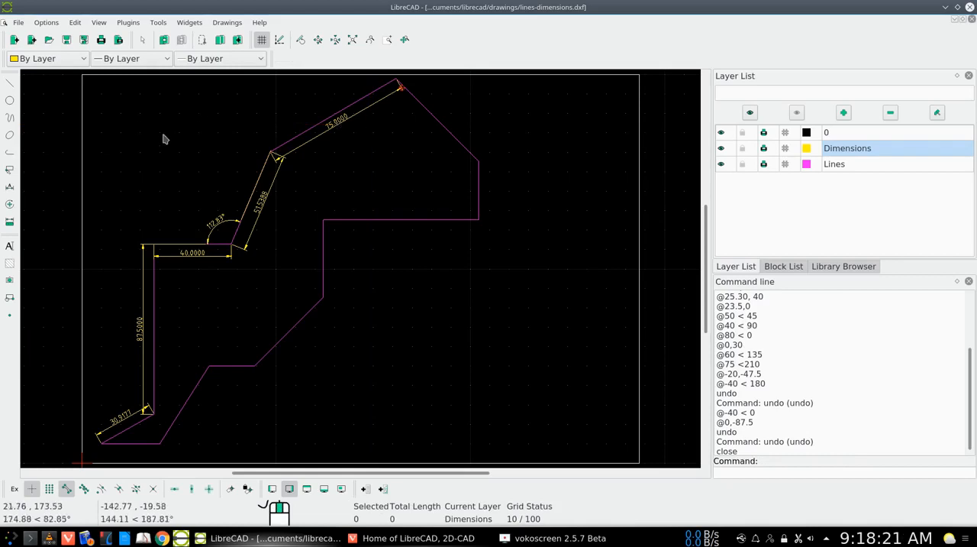
Add an angular dimension between the two slanted segments meeting at the outline's peak, with the arc inside the outline.
{"action": "right_click", "coordinate": [353, 161]}
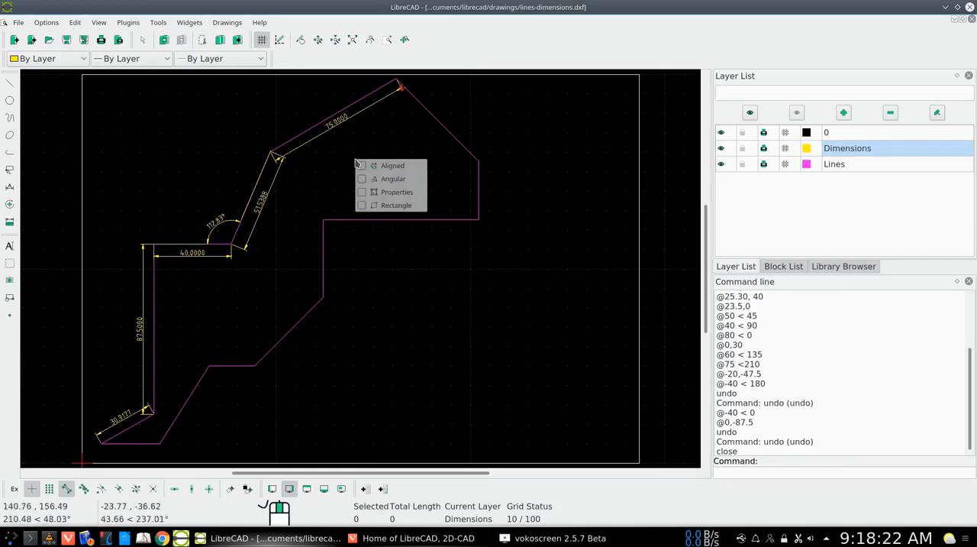
{"action": "left_click", "coordinate": [389, 180]}
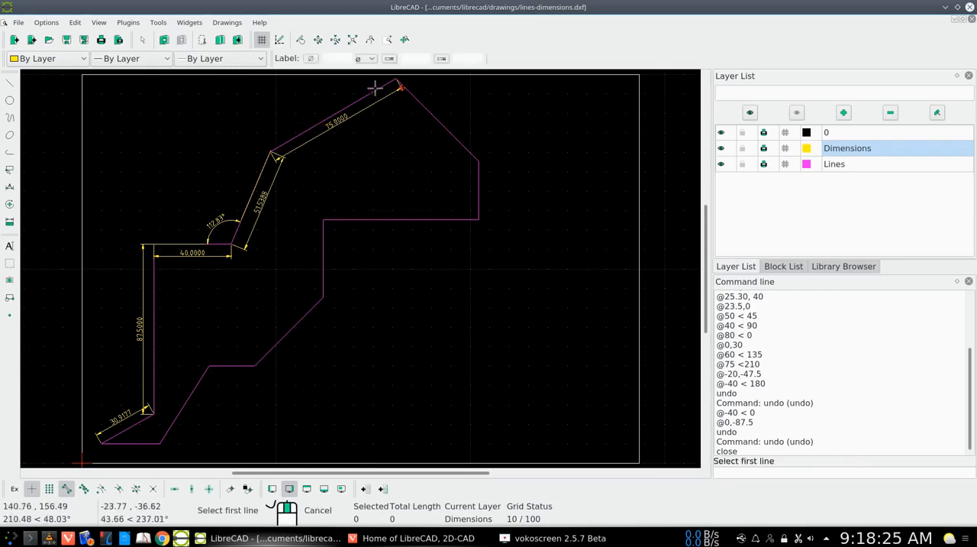
{"action": "left_click", "coordinate": [374, 90]}
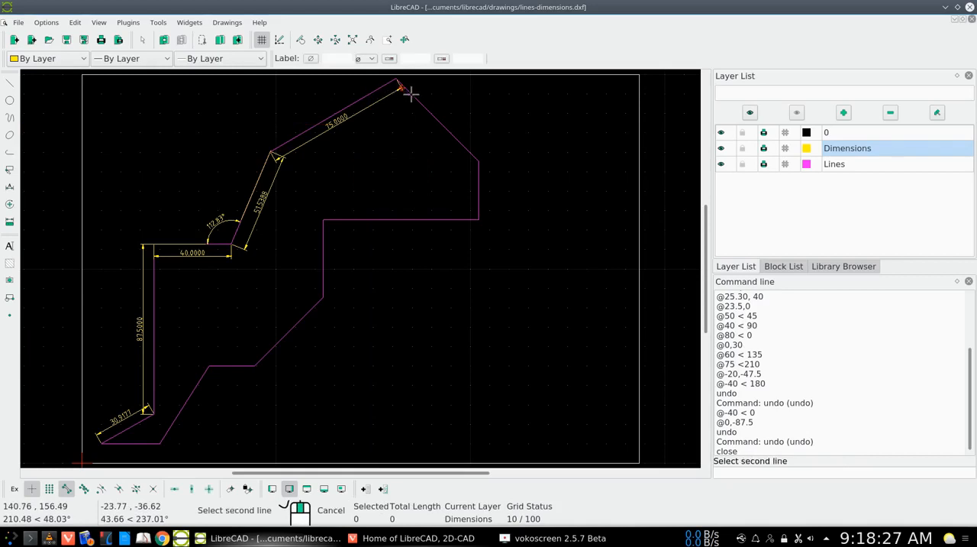
{"action": "left_click", "coordinate": [411, 93]}
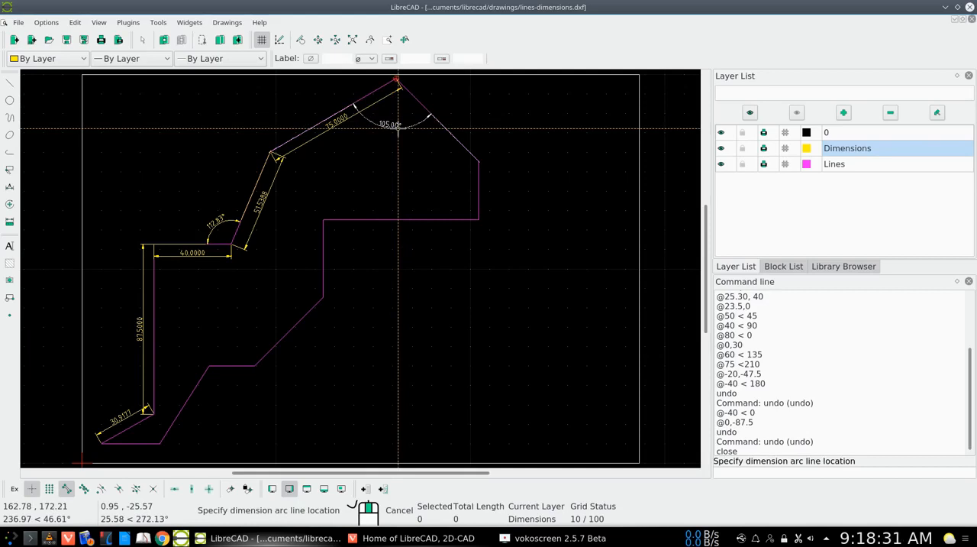
{"action": "left_click", "coordinate": [398, 129]}
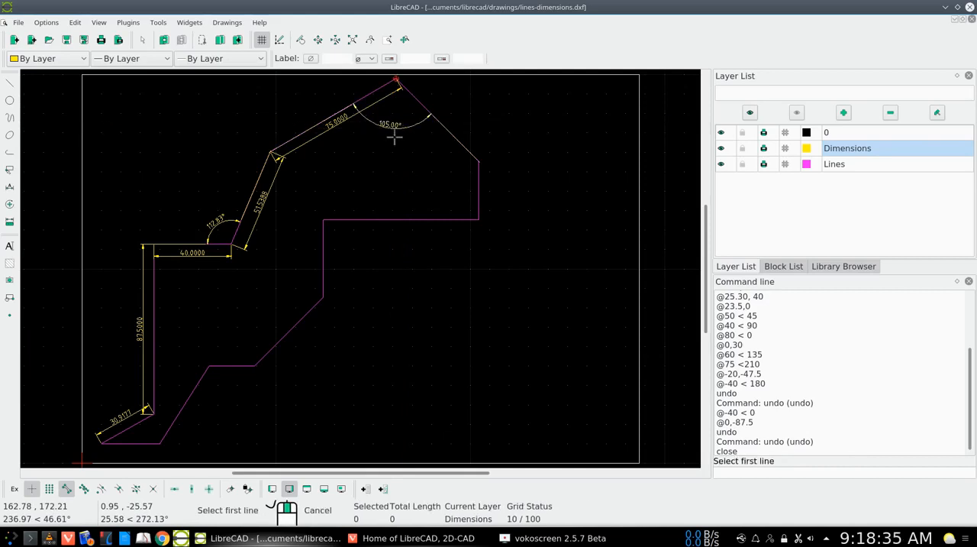
{"action": "right_click", "coordinate": [393, 163]}
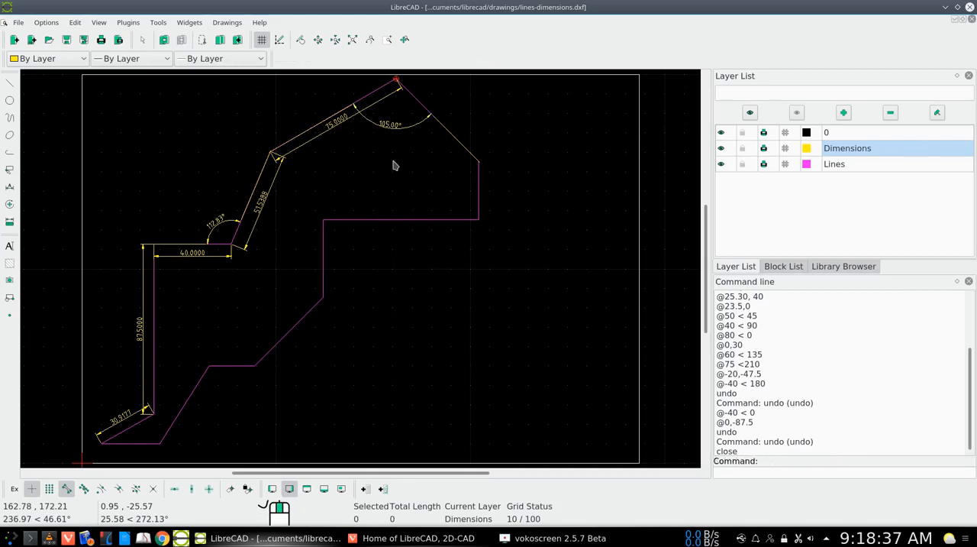
Dimension the slanted segment descending from the outline's peak with an aligned dimension placed just outside the outline.
{"action": "right_click", "coordinate": [394, 163]}
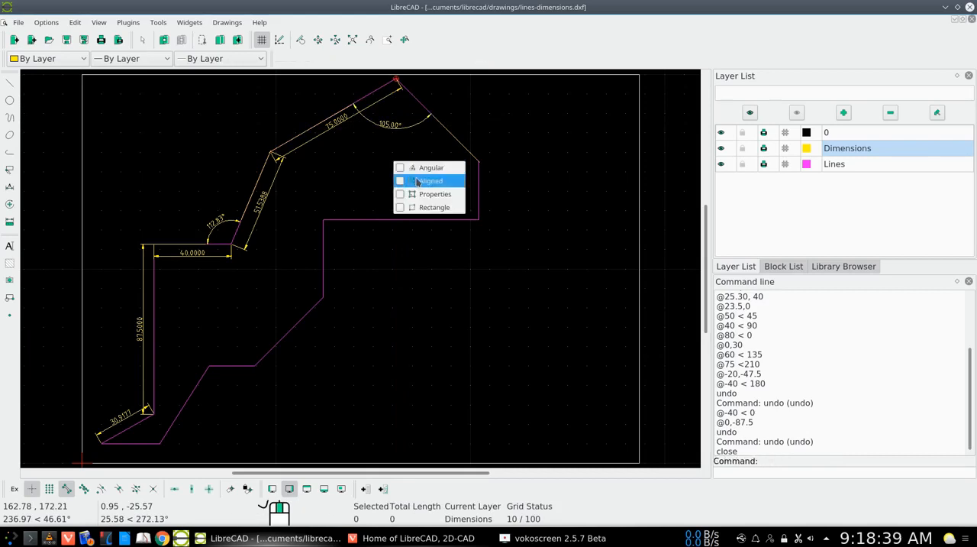
{"action": "left_click", "coordinate": [418, 181]}
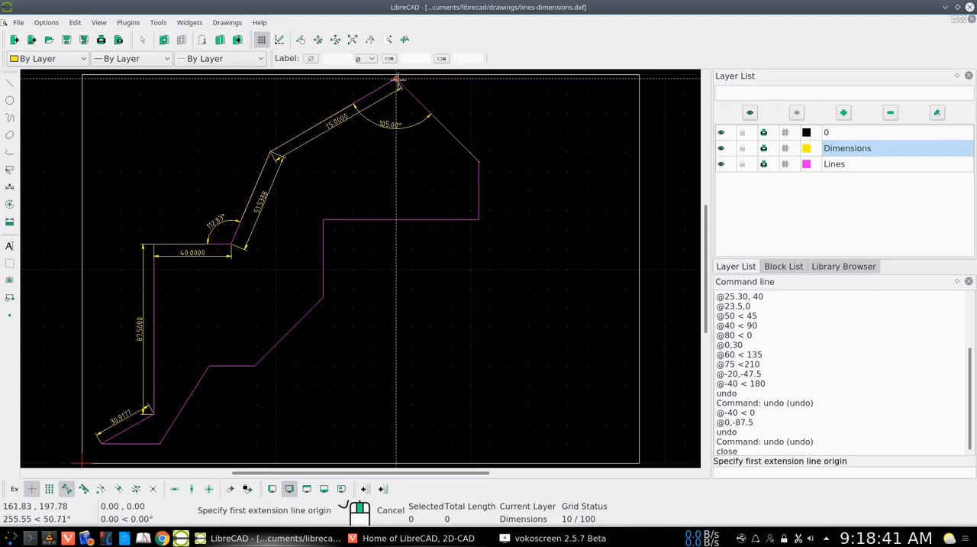
{"action": "left_click", "coordinate": [396, 78]}
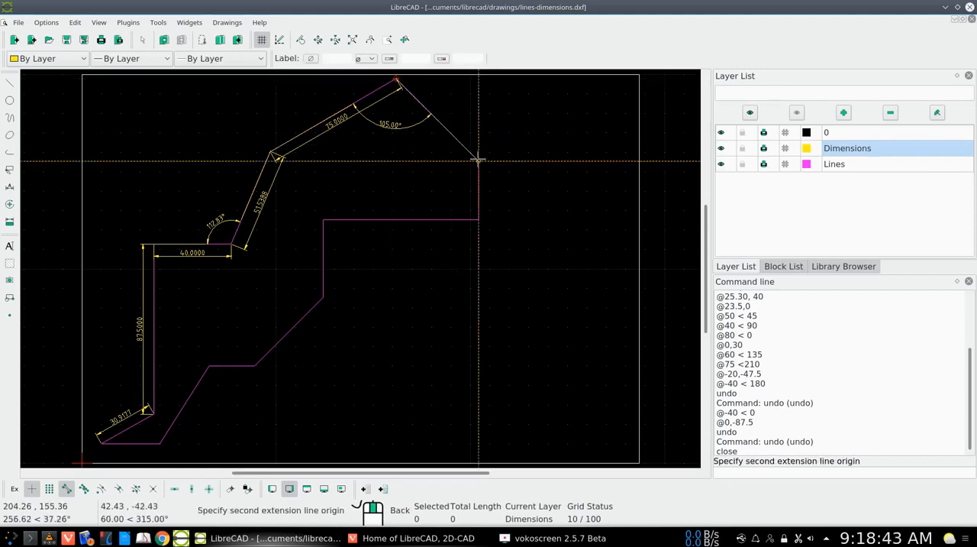
{"action": "left_click", "coordinate": [478, 160]}
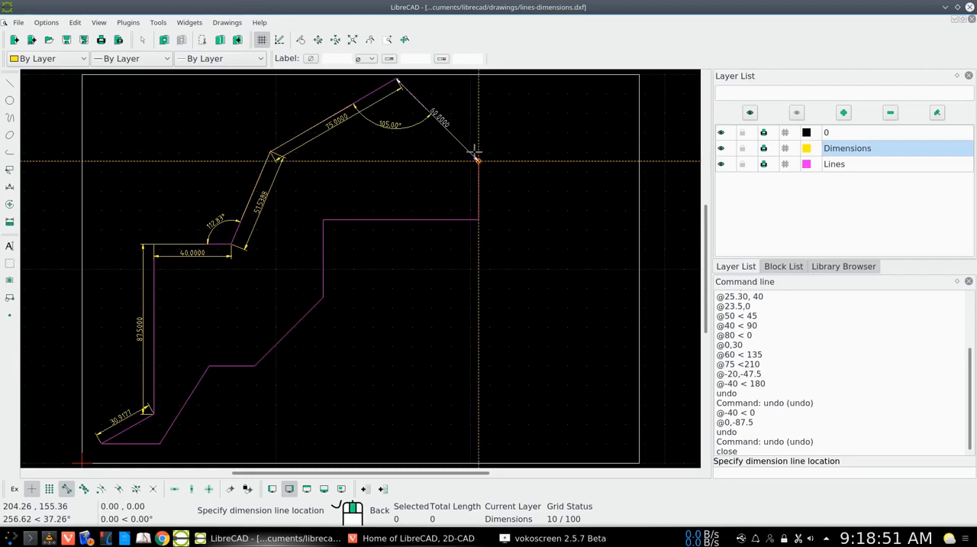
{"action": "left_click", "coordinate": [476, 152]}
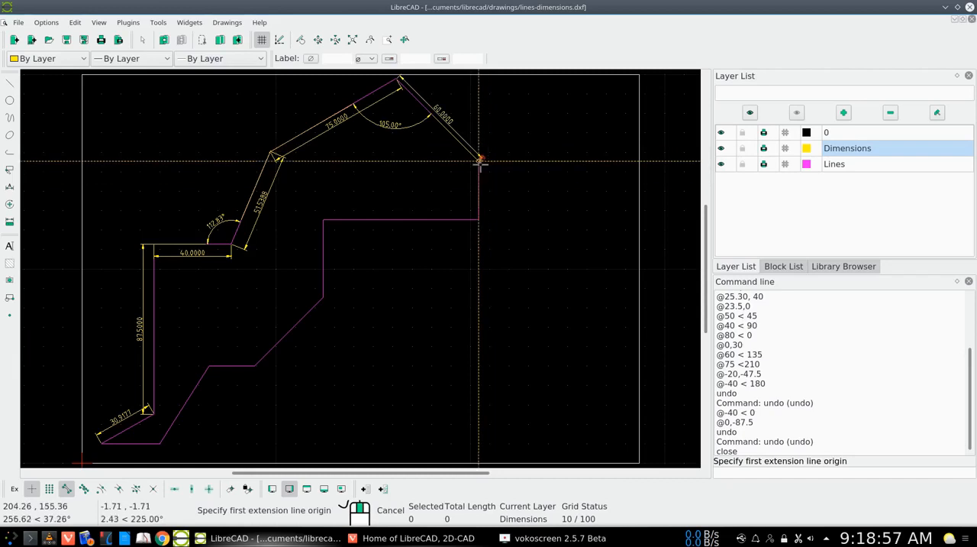
Add an aligned dimension to the short vertical segment at the outline's far right, placing the dimension line outside the outline.
{"action": "left_click", "coordinate": [479, 160]}
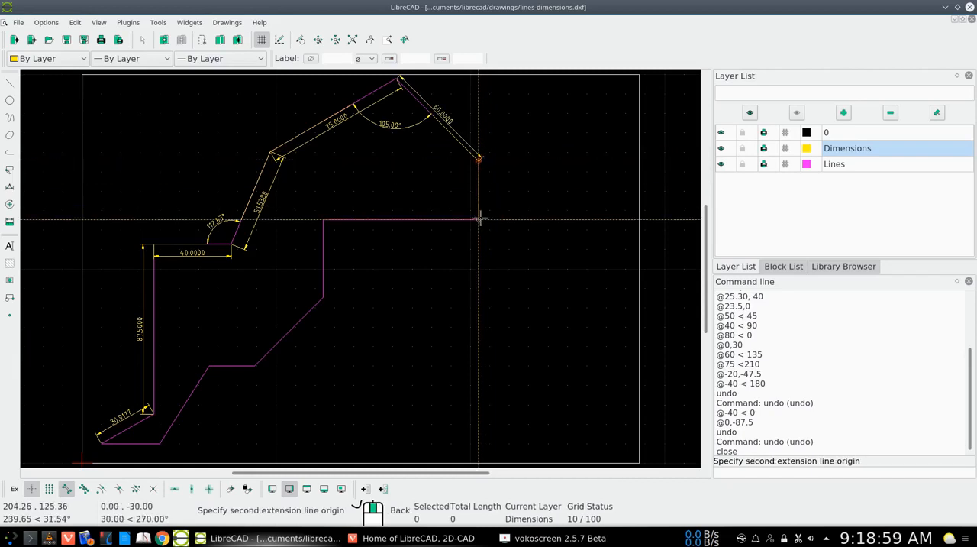
{"action": "left_click", "coordinate": [477, 219]}
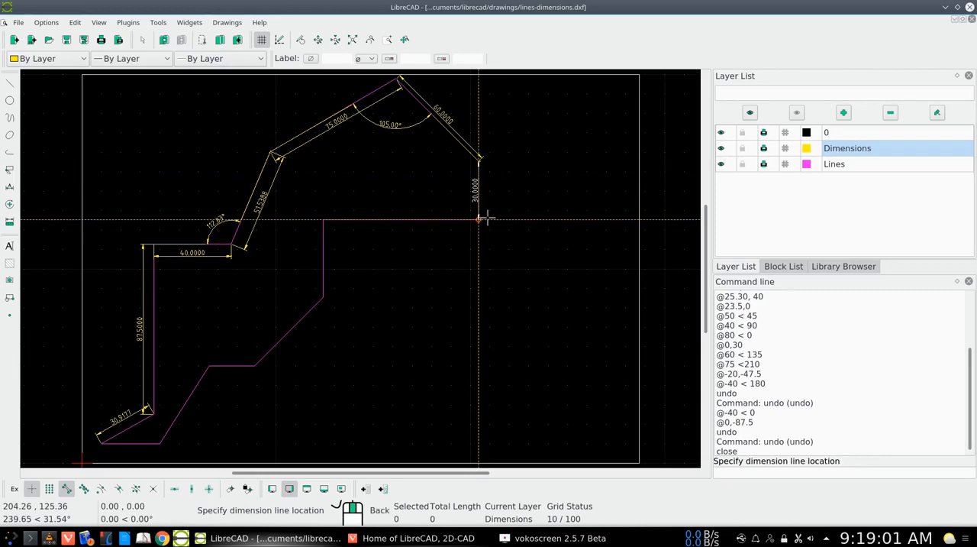
{"action": "left_click", "coordinate": [494, 217]}
{"action": "right_click", "coordinate": [496, 219]}
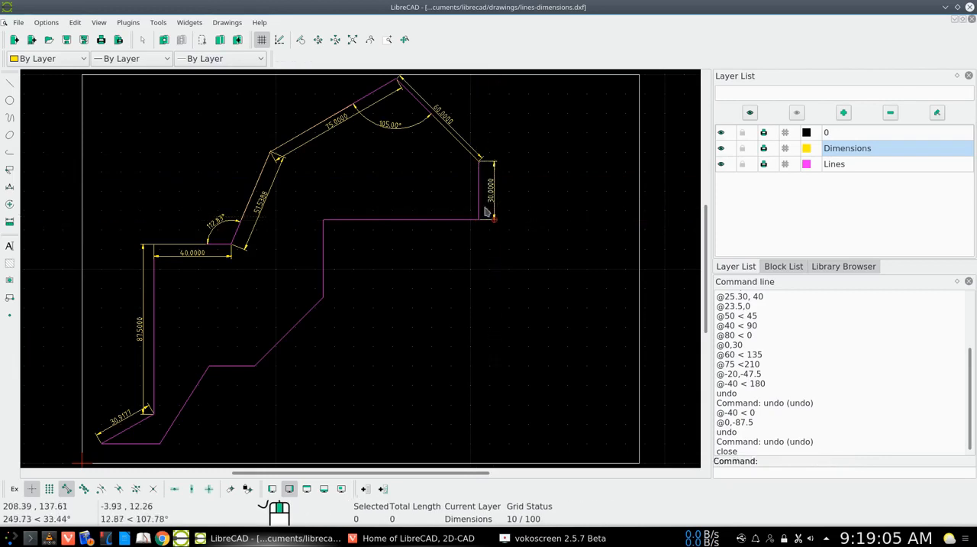
Add an angular dimension between the short far-right vertical segment and the slanted segment descending from the peak, with the arc inside the outline.
{"action": "right_click", "coordinate": [449, 175]}
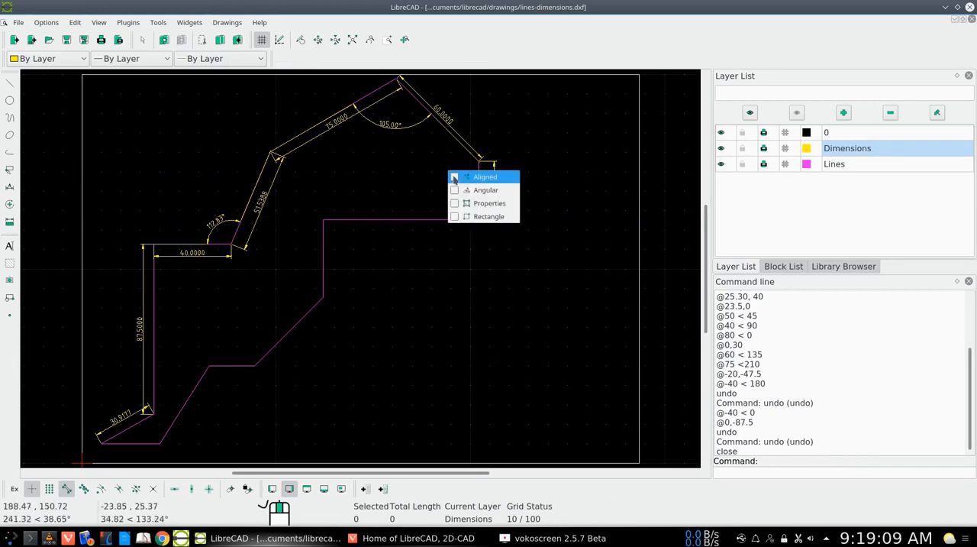
{"action": "left_click", "coordinate": [455, 191]}
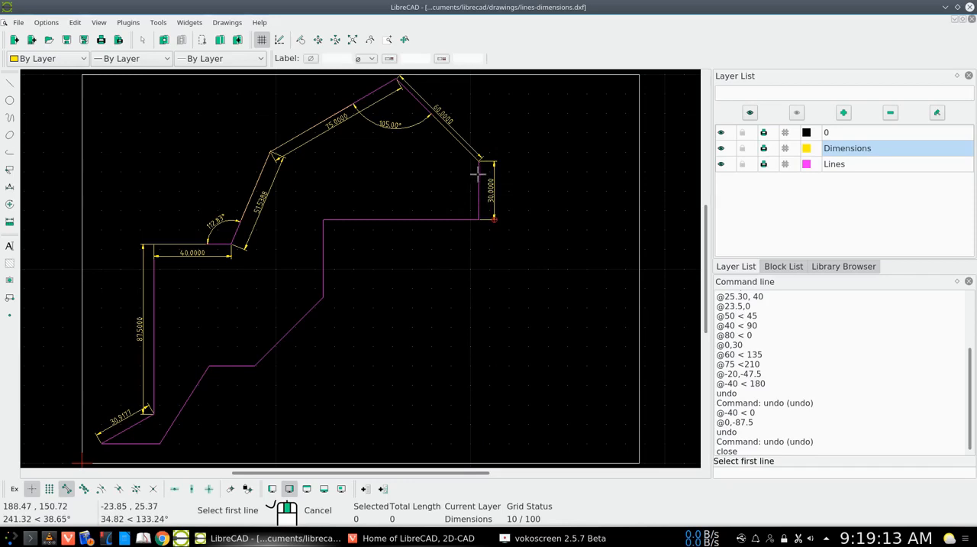
{"action": "left_click", "coordinate": [478, 176]}
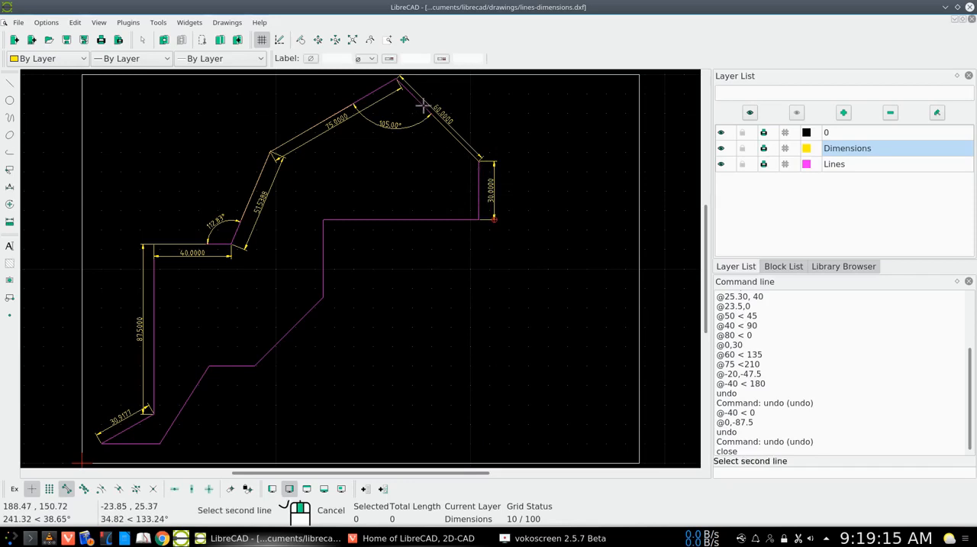
{"action": "left_click", "coordinate": [429, 136]}
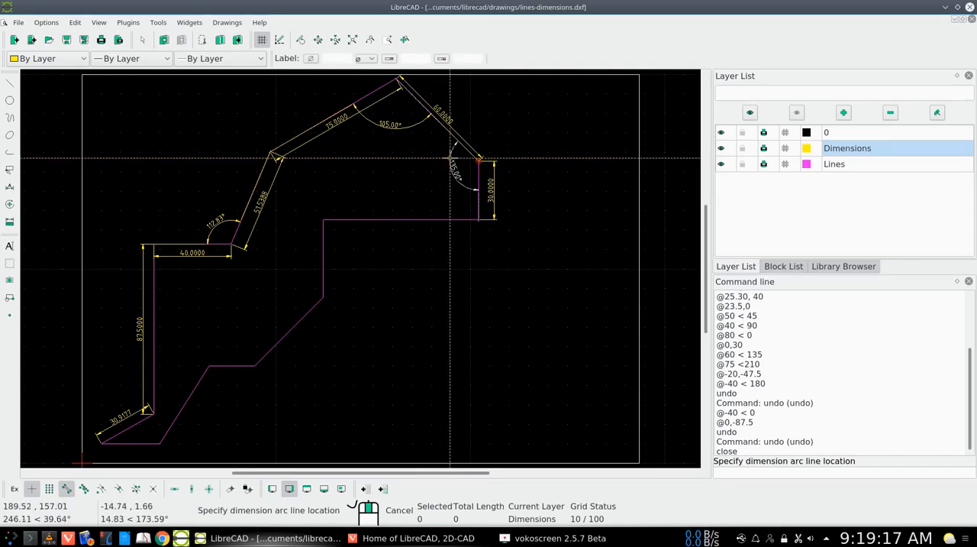
{"action": "left_click", "coordinate": [454, 158]}
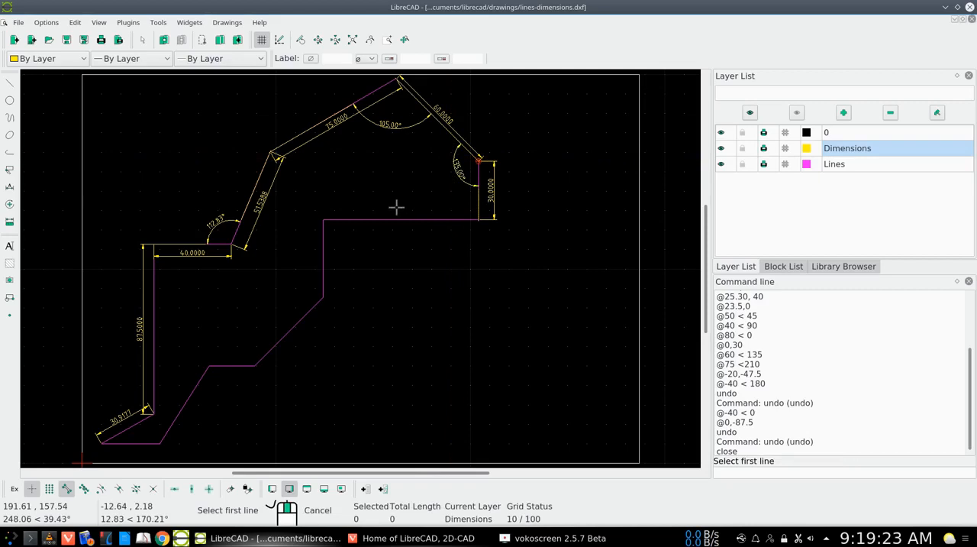
Add an angular dimension at the inner corner between the long horizontal segment and the vertical below it, with the arc up and left of the corner.
{"action": "left_click", "coordinate": [323, 226]}
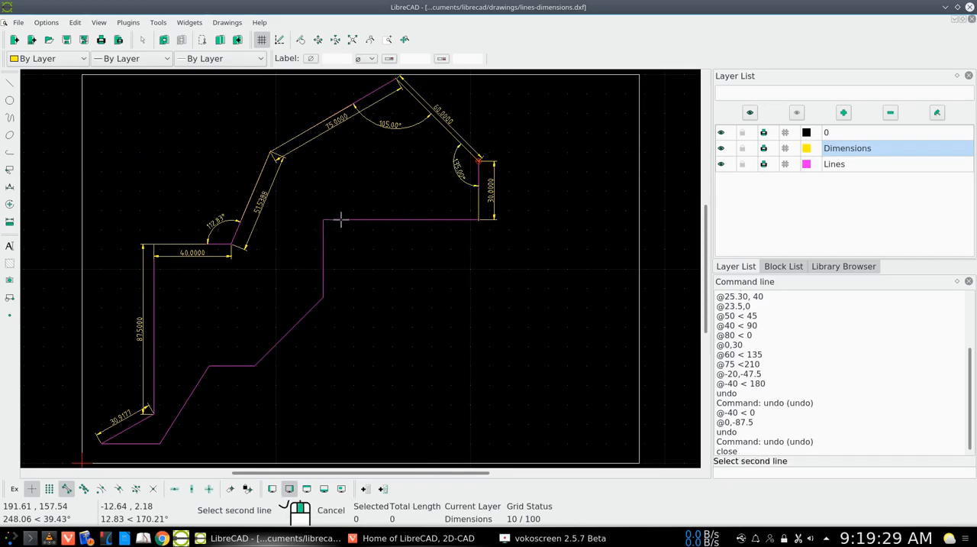
{"action": "left_click", "coordinate": [341, 220]}
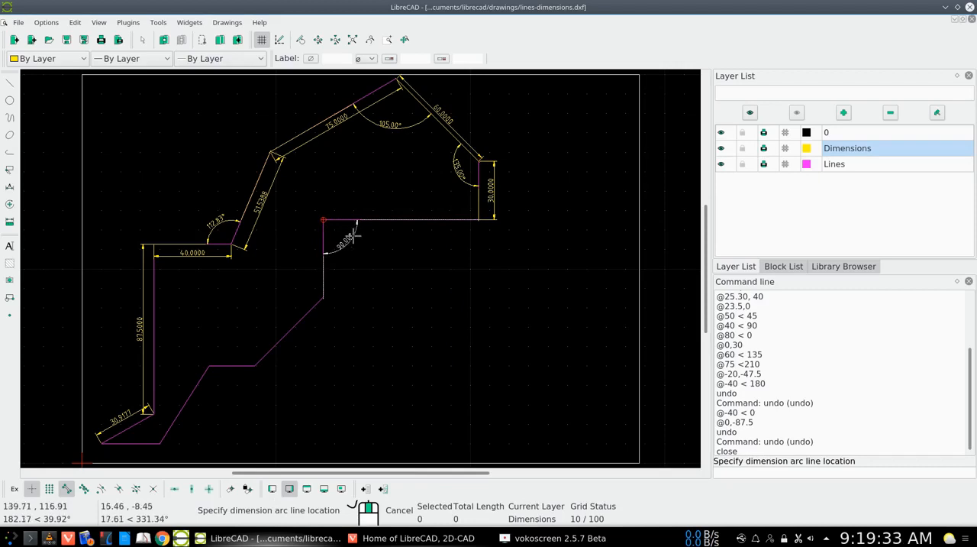
{"action": "left_click", "coordinate": [312, 200]}
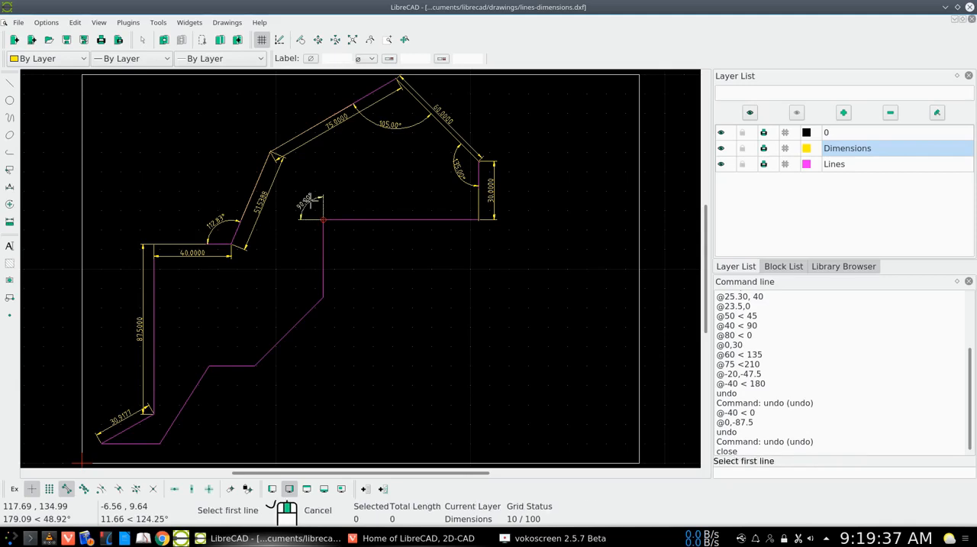
{"action": "right_click", "coordinate": [359, 257]}
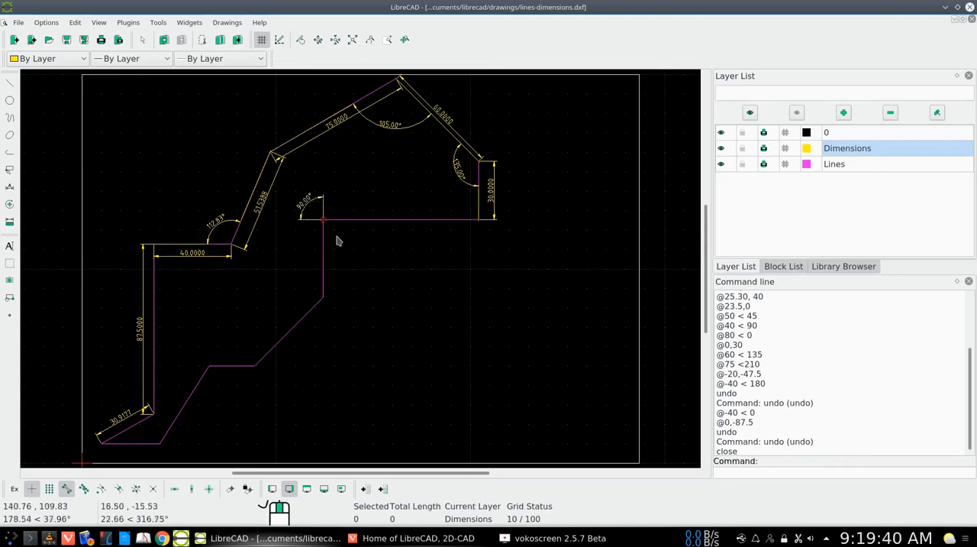
Dimension the long horizontal segment on the outline's right side with an aligned dimension placed just below it.
{"action": "right_click", "coordinate": [380, 258]}
{"action": "left_click", "coordinate": [399, 278]}
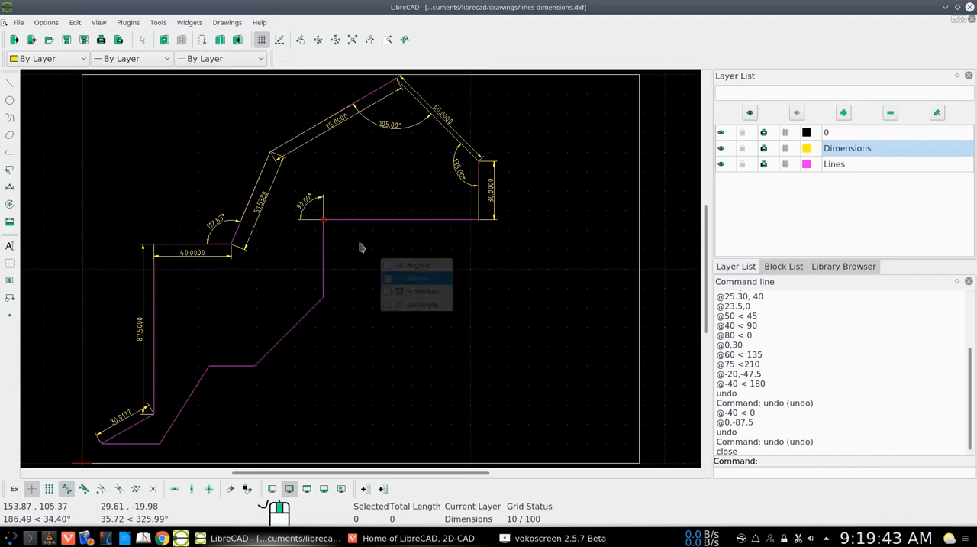
{"action": "left_click", "coordinate": [324, 220]}
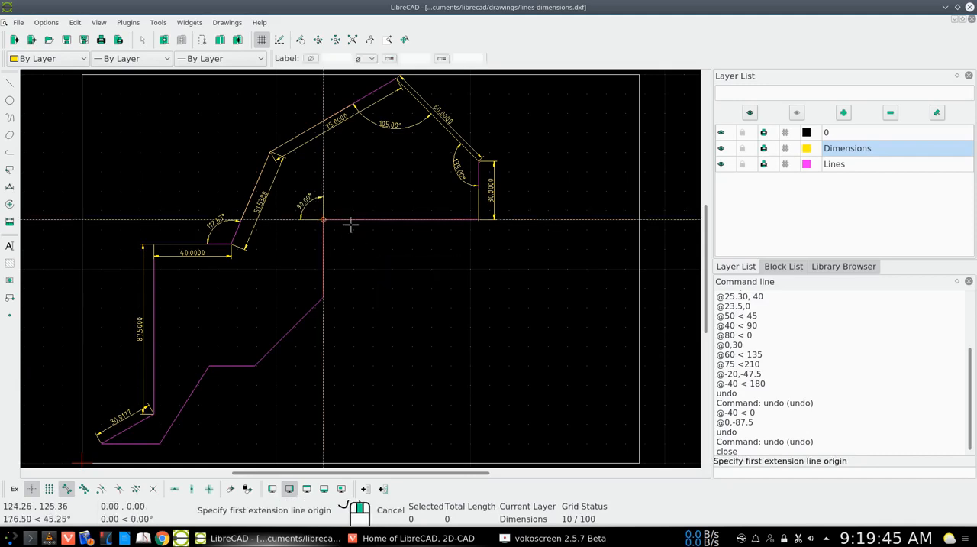
{"action": "left_click", "coordinate": [465, 237]}
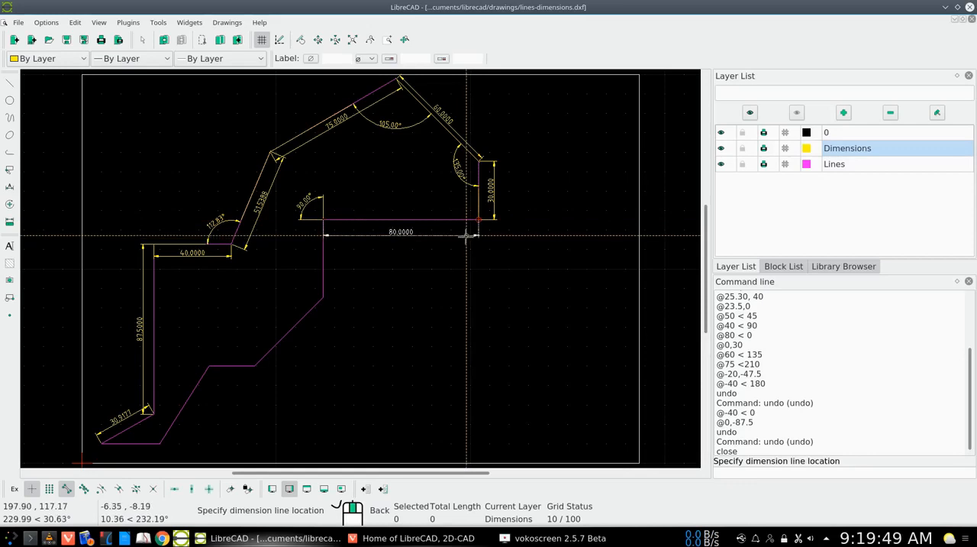
{"action": "left_click", "coordinate": [466, 236]}
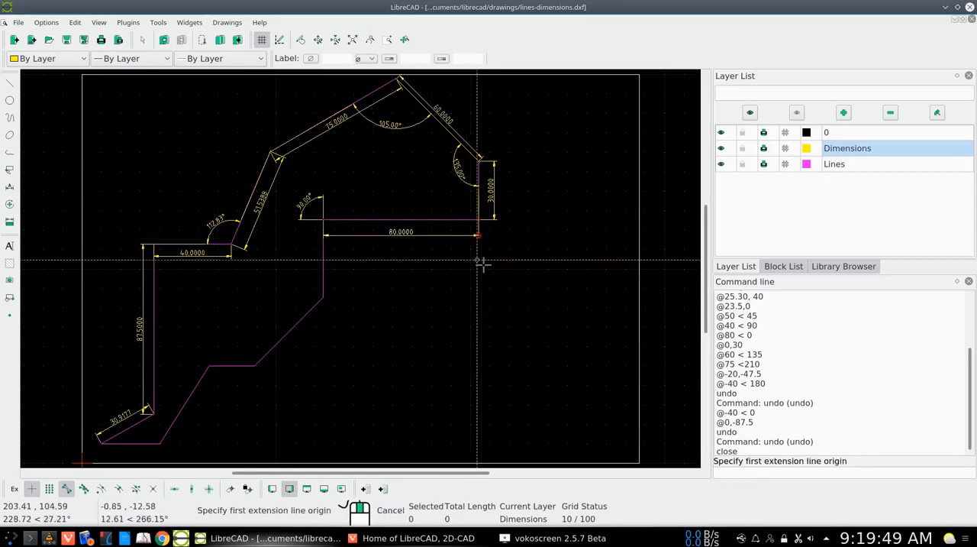
Add an aligned dimension to the vertical segment dropping from the inner corner, placing the dimension line just left of it.
{"action": "left_click", "coordinate": [324, 219]}
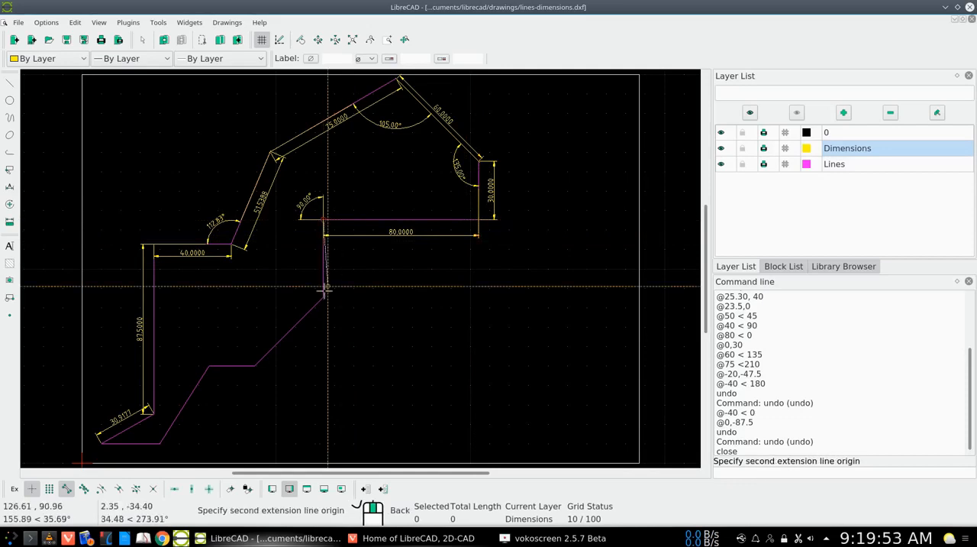
{"action": "left_click", "coordinate": [323, 295]}
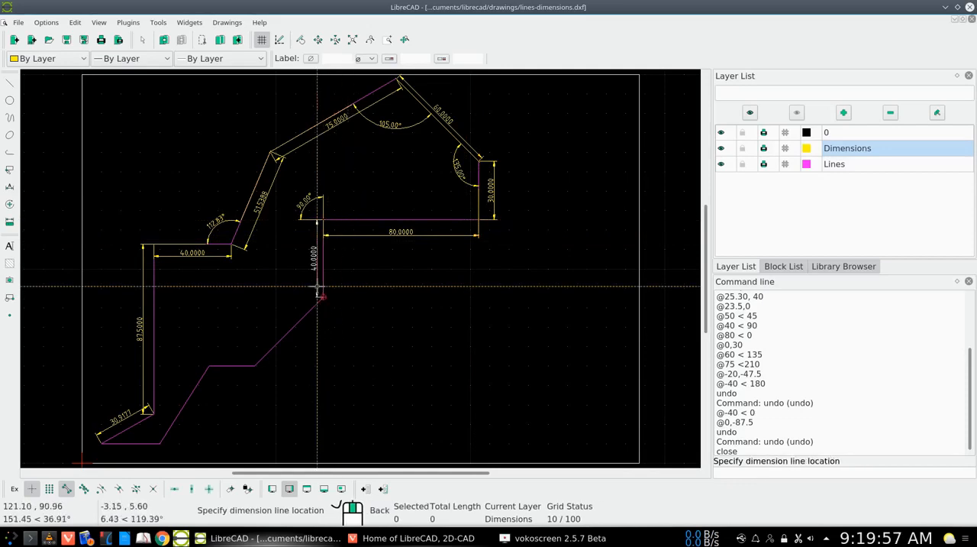
{"action": "left_click", "coordinate": [319, 287]}
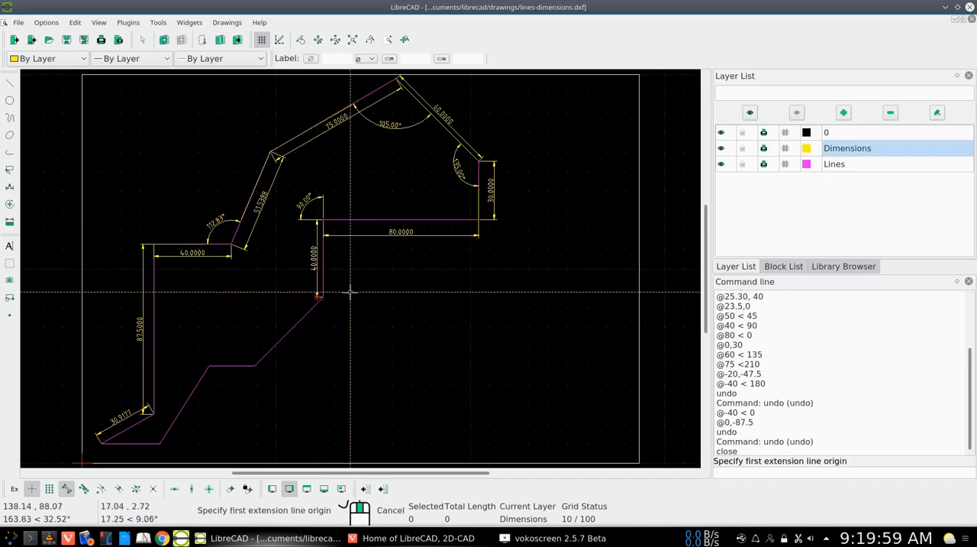
{"action": "right_click", "coordinate": [385, 298]}
Add an angular dimension between the inner vertical segment and the slanted segment below it, with the arc outside the outline.
{"action": "right_click", "coordinate": [389, 298]}
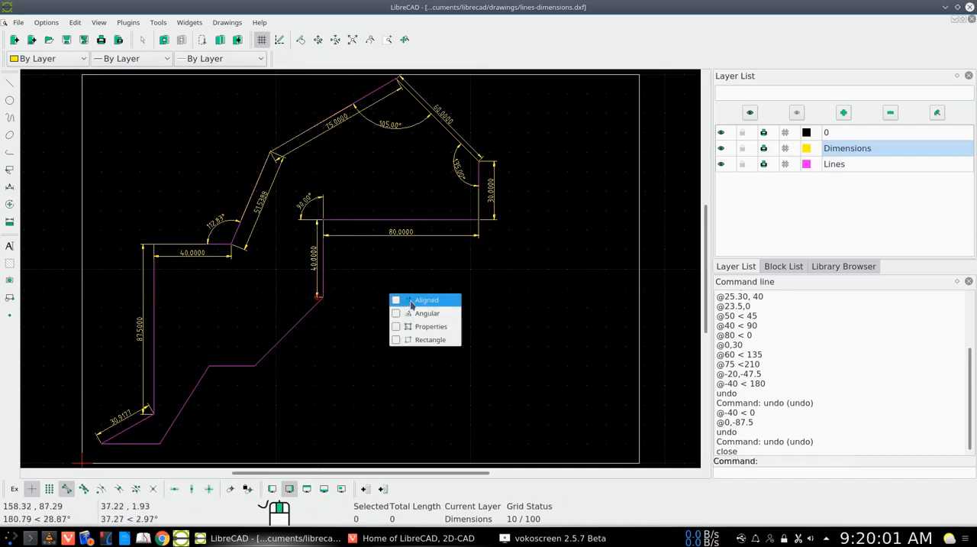
{"action": "left_click", "coordinate": [369, 303]}
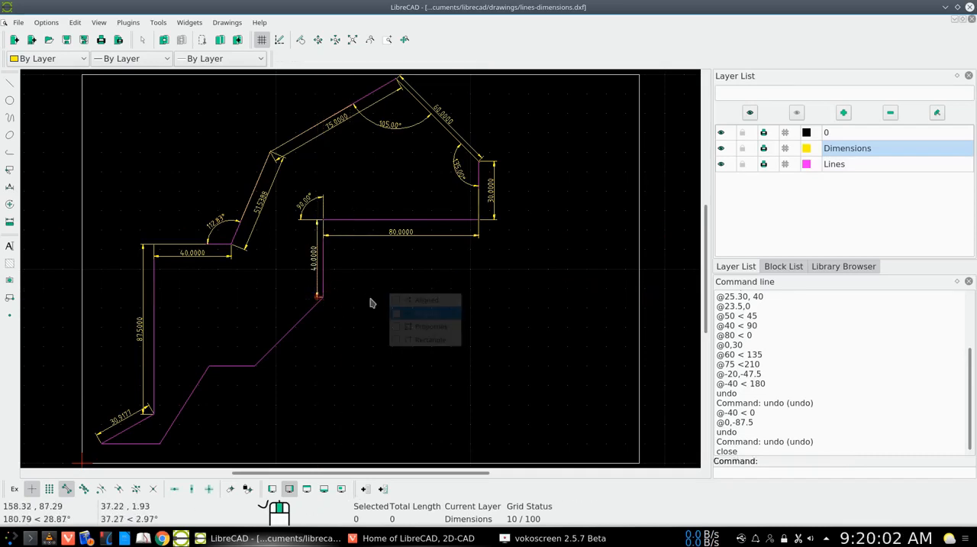
{"action": "left_click", "coordinate": [322, 277]}
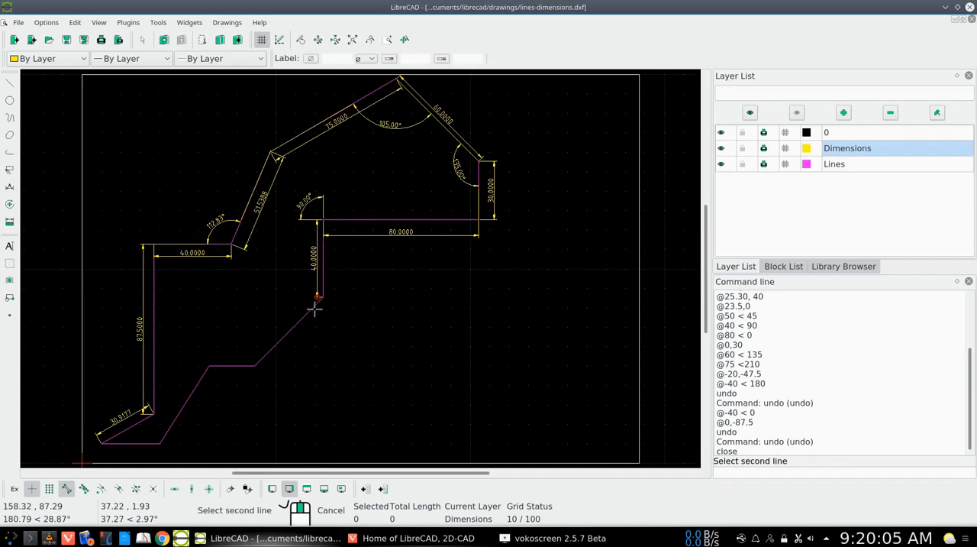
{"action": "left_click", "coordinate": [311, 308]}
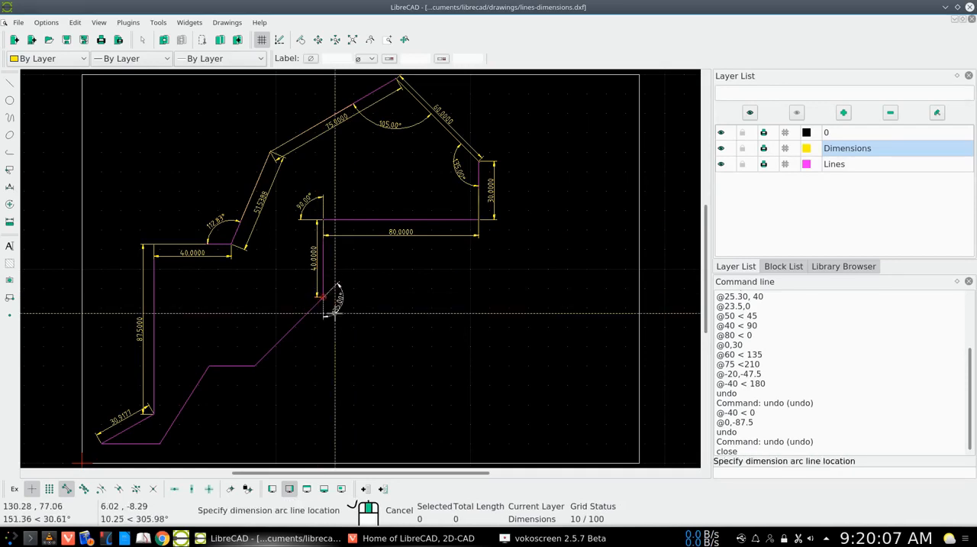
{"action": "left_click", "coordinate": [336, 311]}
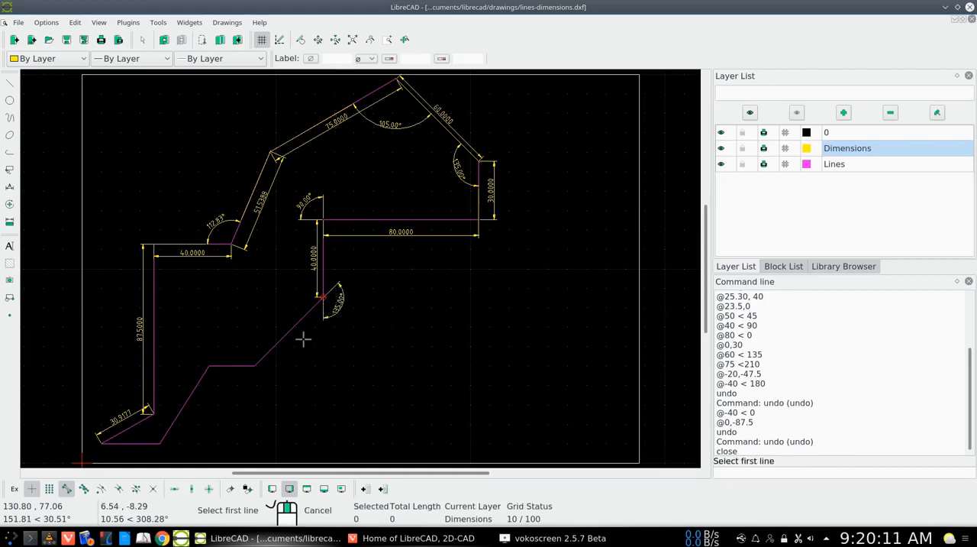
Add an angular dimension between the short lower horizontal segment and the slanted segment rising from its right end, with the arc above them.
{"action": "left_click", "coordinate": [234, 366]}
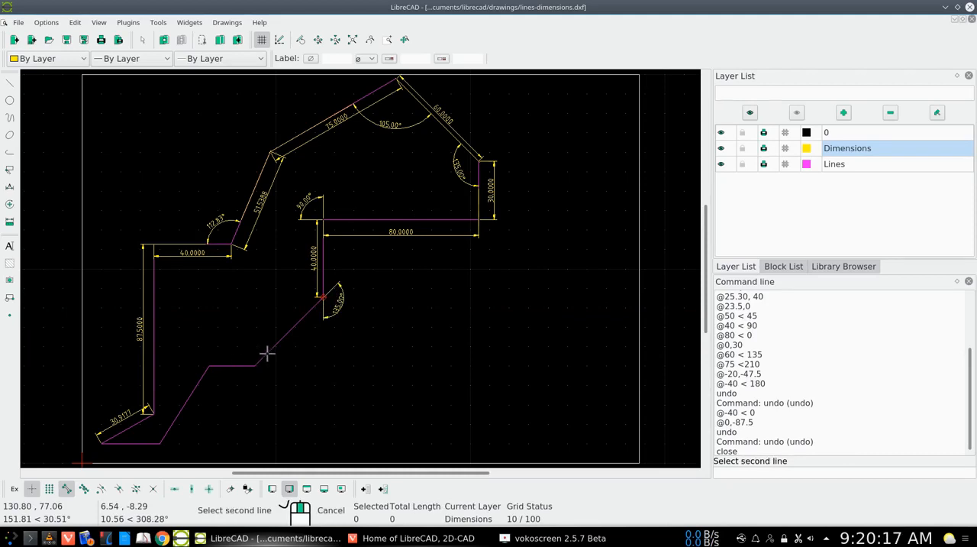
{"action": "left_click", "coordinate": [267, 352]}
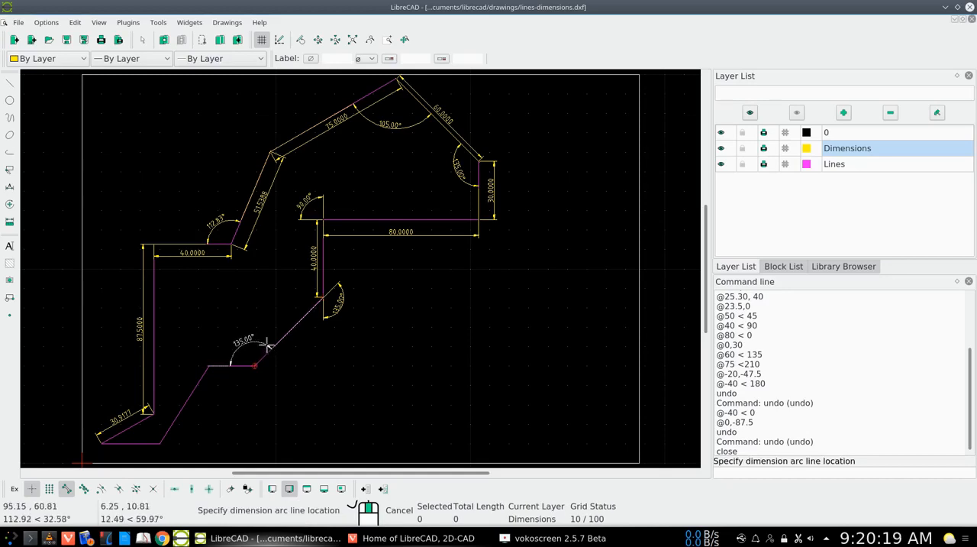
{"action": "left_click", "coordinate": [276, 348]}
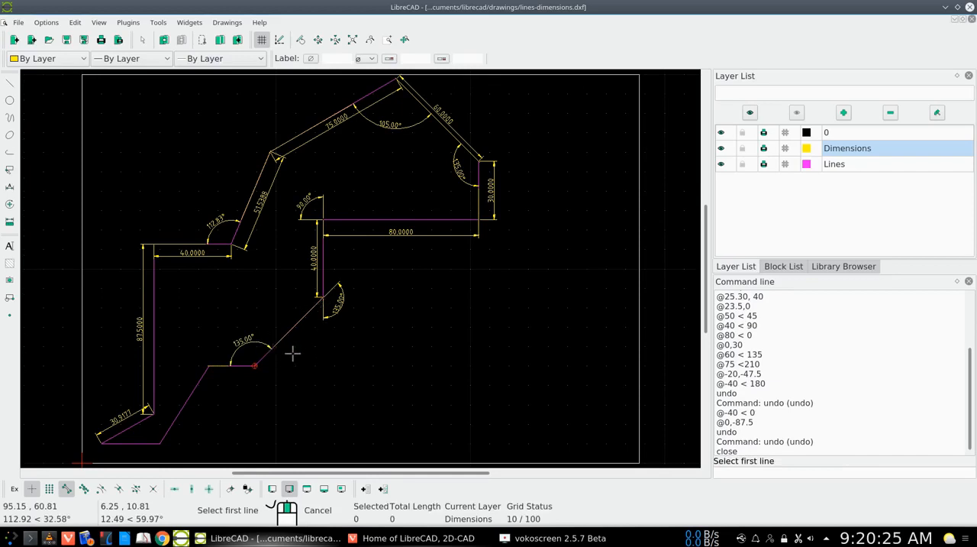
{"action": "right_click", "coordinate": [305, 355]}
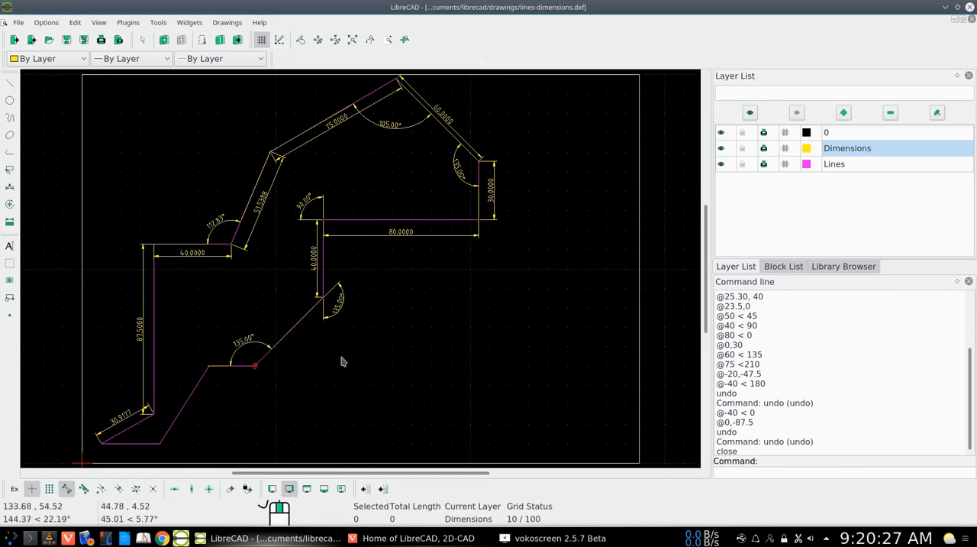
Add an aligned dimension to the slanted segment below the inner vertical segment, placing the dimension line outside the outline to its lower right.
{"action": "right_click", "coordinate": [347, 358]}
{"action": "left_click", "coordinate": [371, 377]}
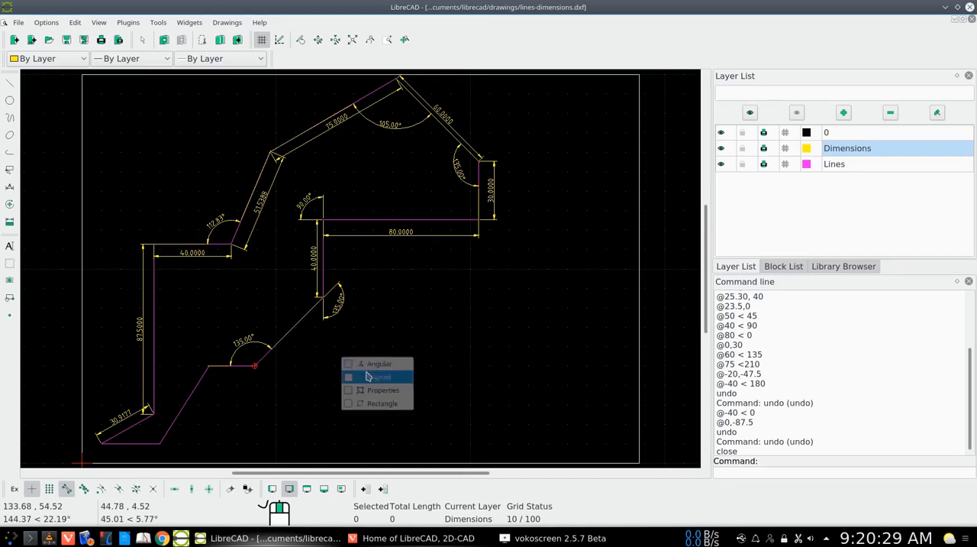
{"action": "left_click", "coordinate": [323, 297]}
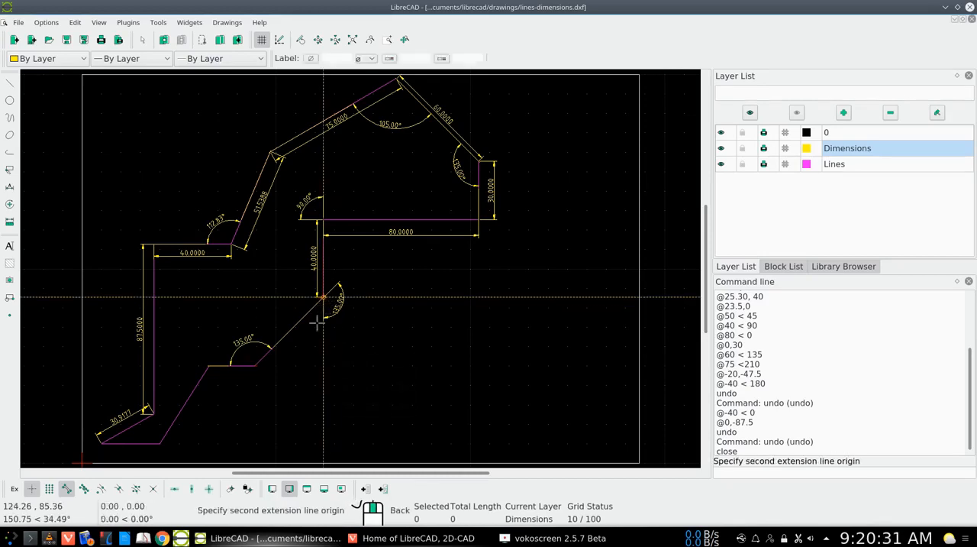
{"action": "left_click", "coordinate": [254, 365]}
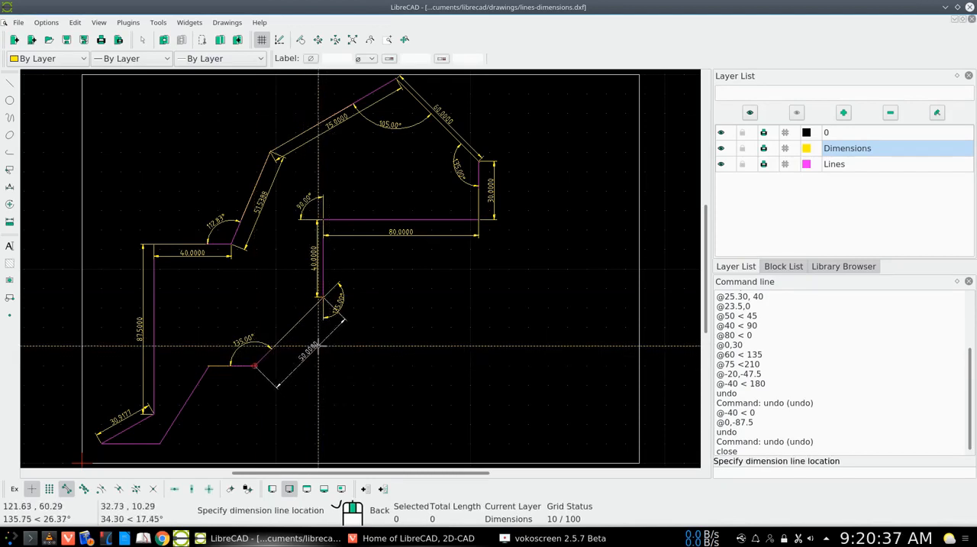
{"action": "left_click", "coordinate": [320, 345]}
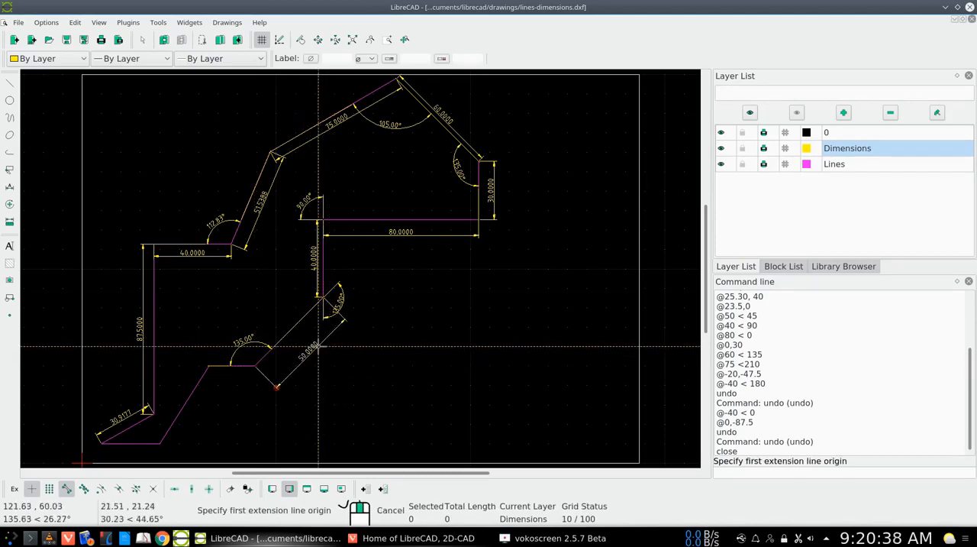
Add an aligned dimension to the short lower horizontal segment, placing the dimension line above the existing angle arc.
{"action": "left_click", "coordinate": [255, 365]}
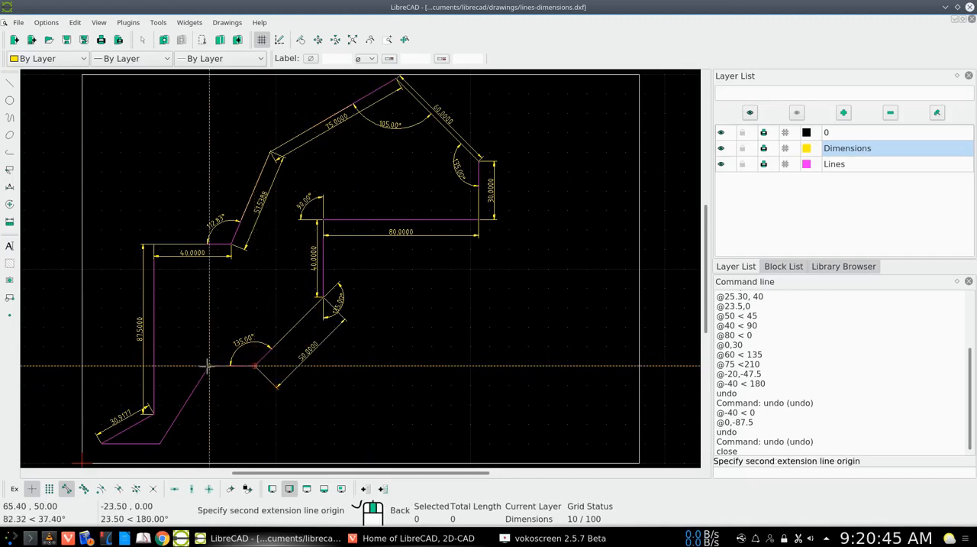
{"action": "left_click", "coordinate": [207, 366]}
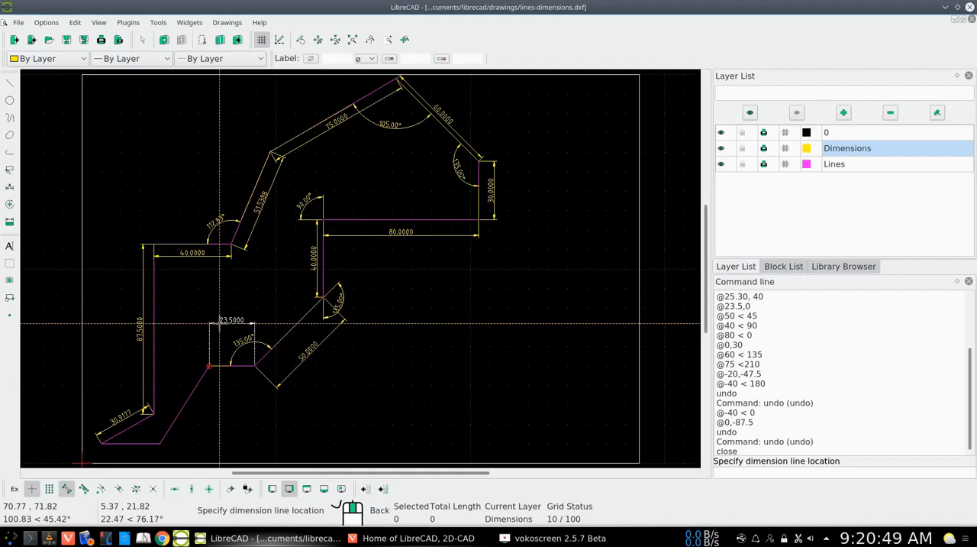
{"action": "left_click", "coordinate": [220, 323]}
{"action": "right_click", "coordinate": [244, 334]}
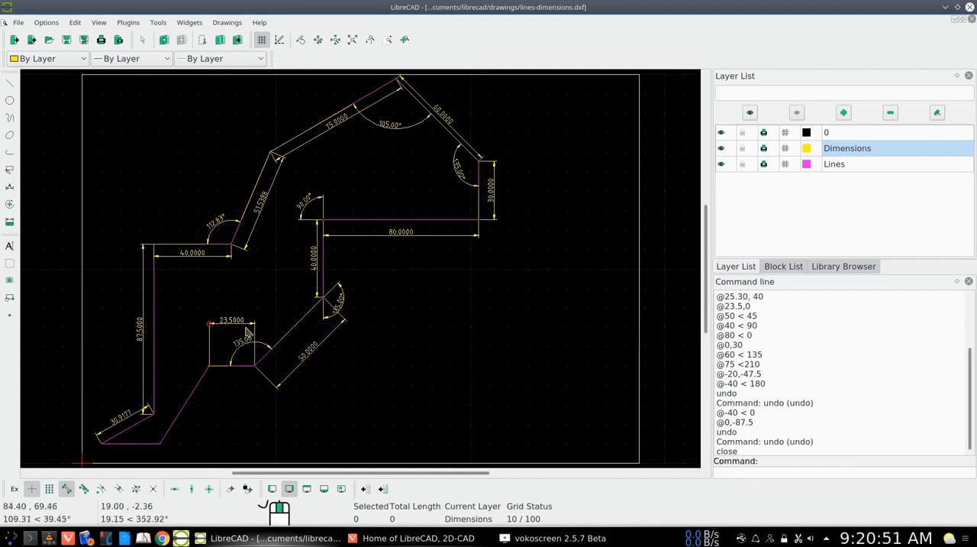
Add an angular dimension between the short lower horizontal segment and the slanted segment descending from its left end, with the arc below them.
{"action": "right_click", "coordinate": [366, 382]}
{"action": "left_click", "coordinate": [389, 397]}
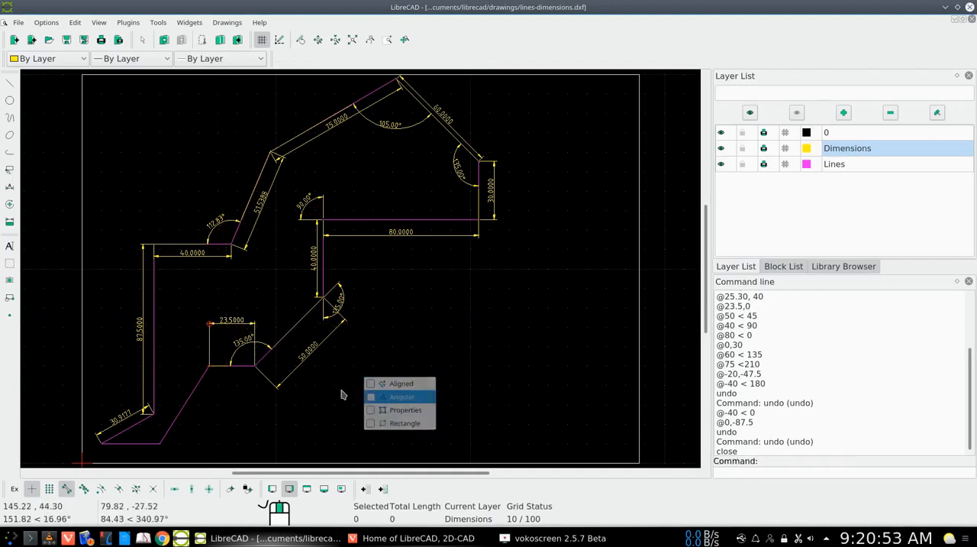
{"action": "left_click", "coordinate": [236, 365]}
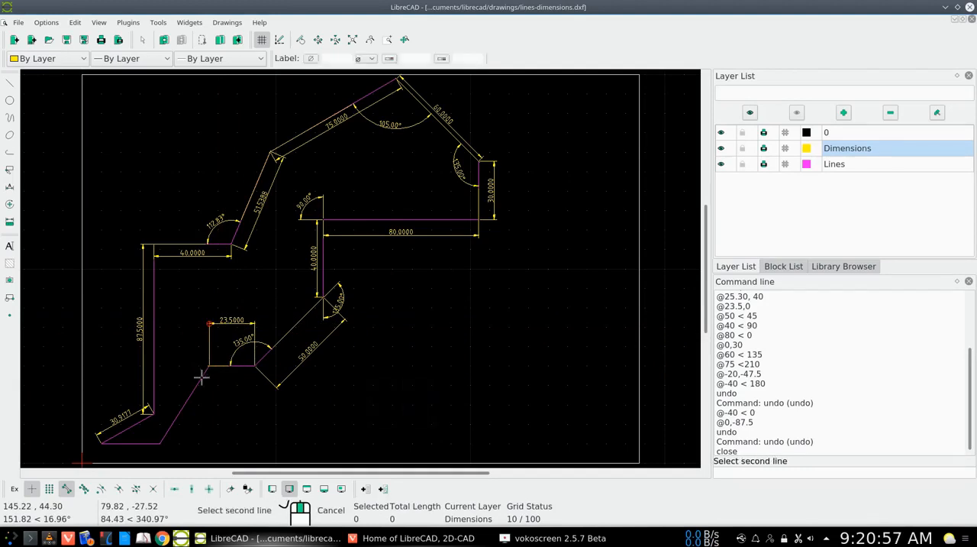
{"action": "left_click", "coordinate": [201, 376]}
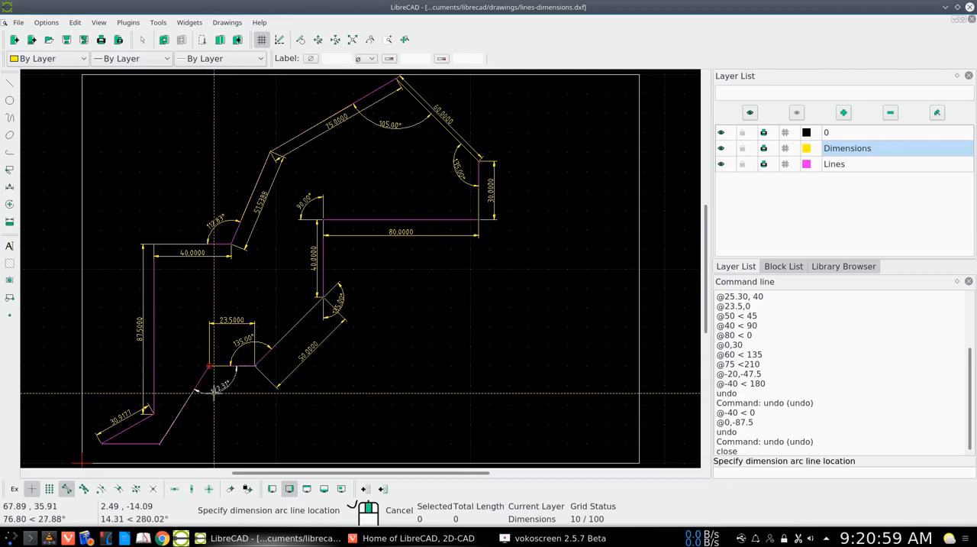
{"action": "left_click", "coordinate": [214, 393]}
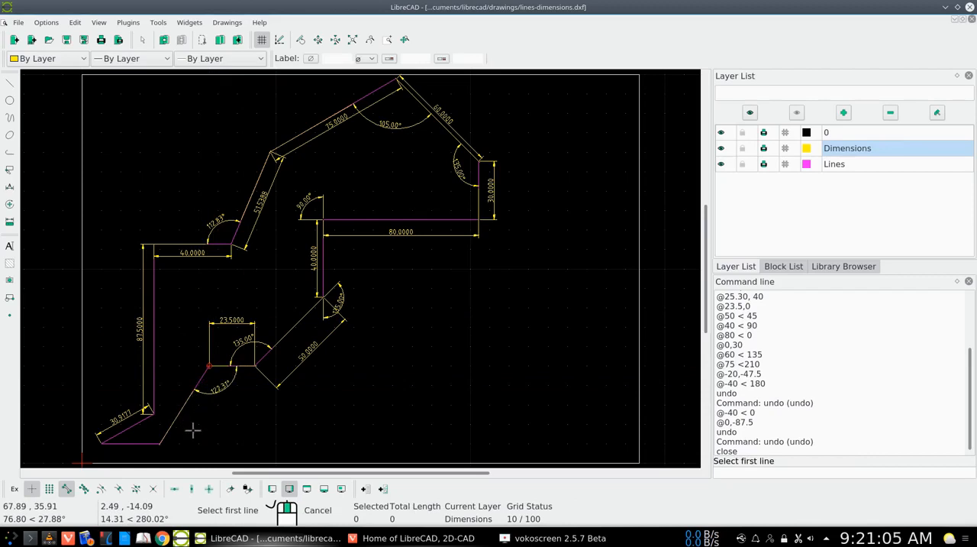
Add an angular dimension between the bottom horizontal segment and the slanted segment rising from its right end, with the arc inside the outline.
{"action": "left_click", "coordinate": [143, 442]}
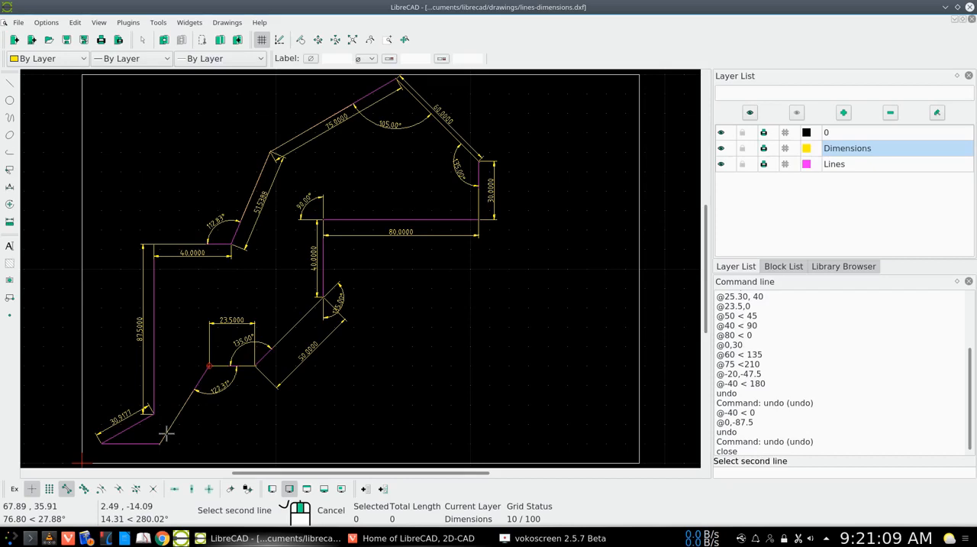
{"action": "left_click", "coordinate": [166, 433]}
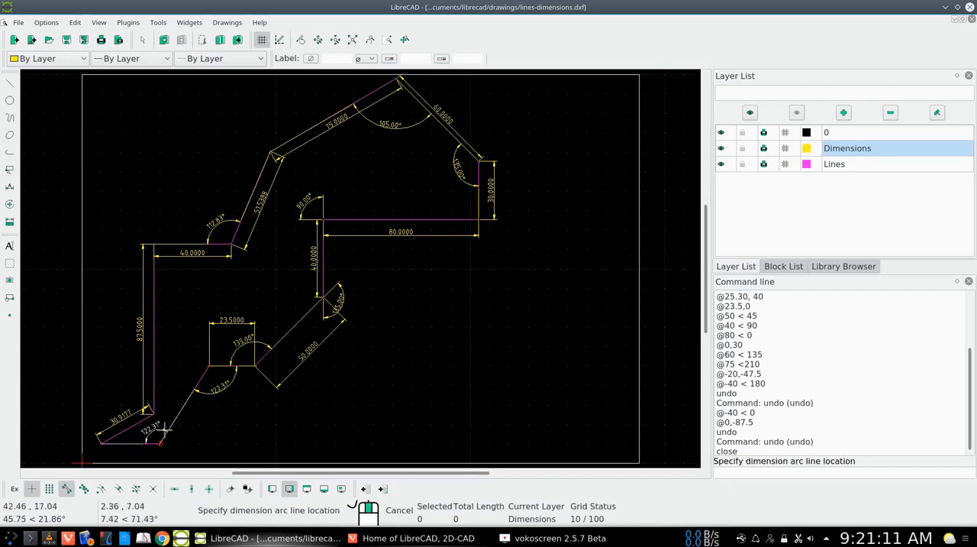
{"action": "left_click", "coordinate": [165, 430]}
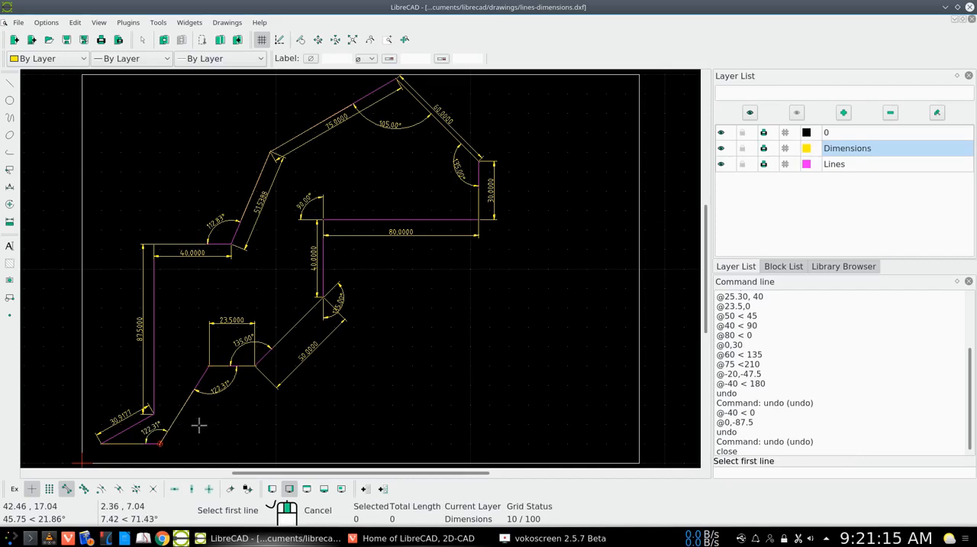
Add an angular dimension between the long left vertical segment and the short slanted segment at its foot, with the arc outside the outline.
{"action": "left_click", "coordinate": [153, 402]}
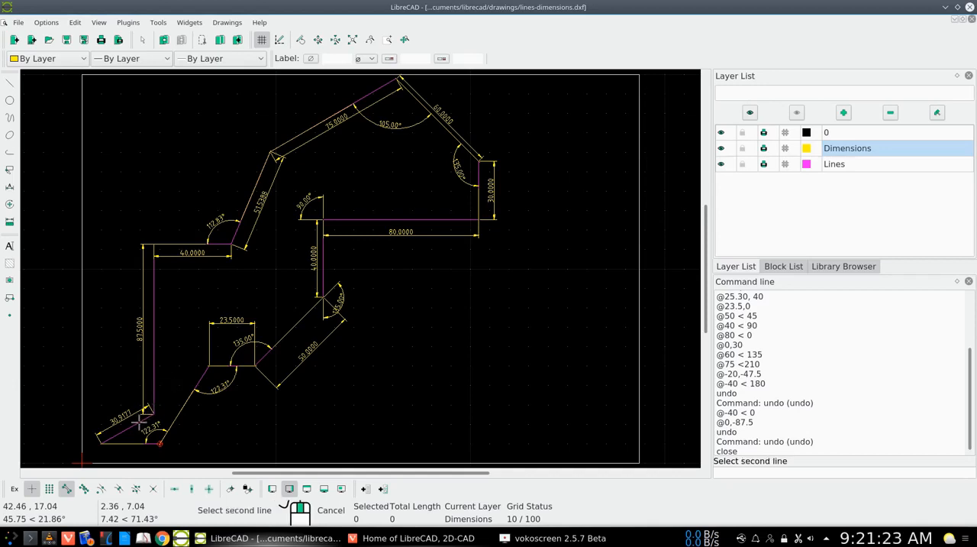
{"action": "left_click", "coordinate": [140, 420]}
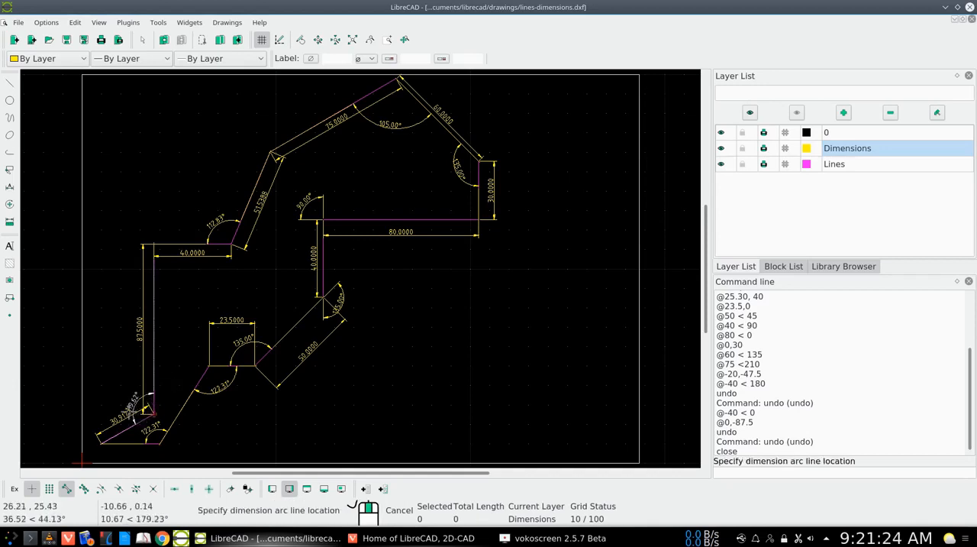
{"action": "left_click", "coordinate": [115, 400]}
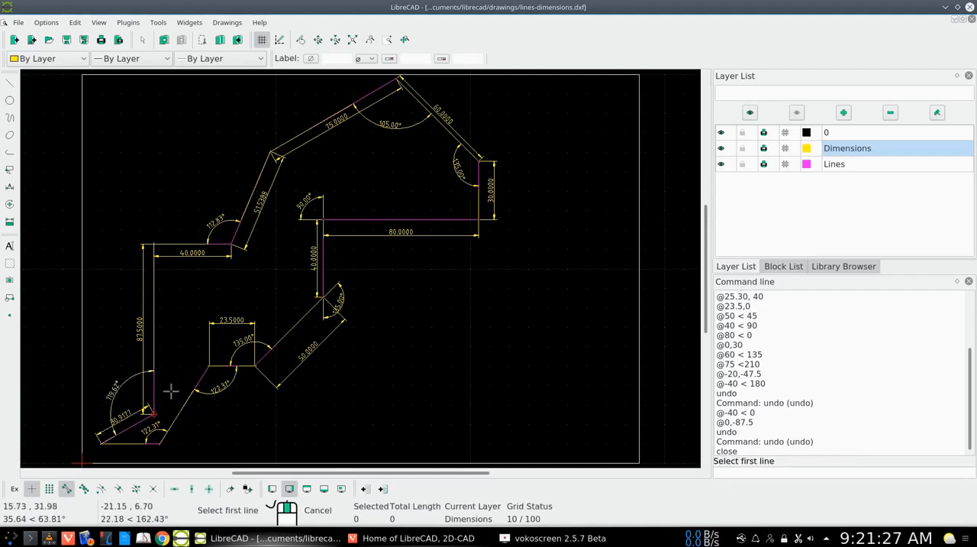
Add an angular dimension between the short slanted segment and the bottom horizontal segment, with the arc just left of their shared corner.
{"action": "left_click", "coordinate": [126, 429]}
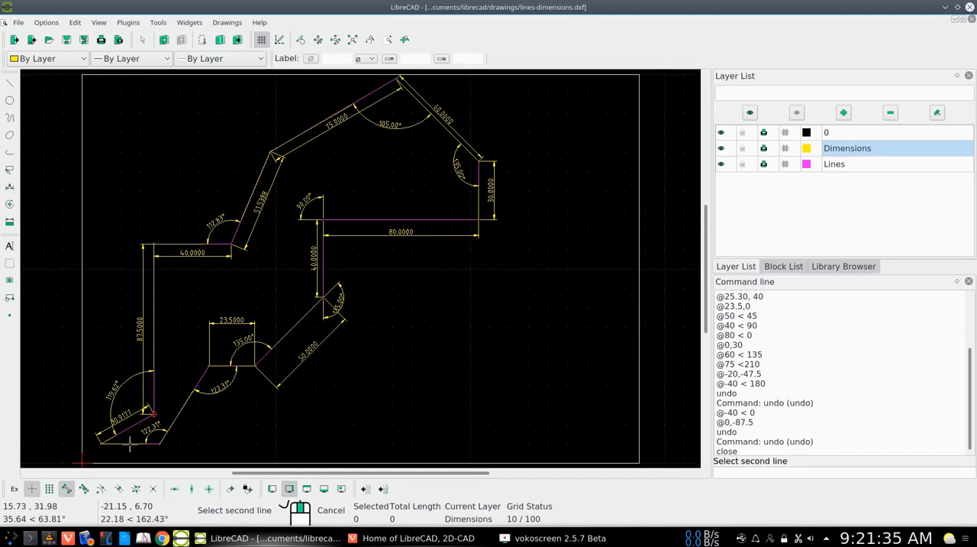
{"action": "left_click", "coordinate": [130, 444]}
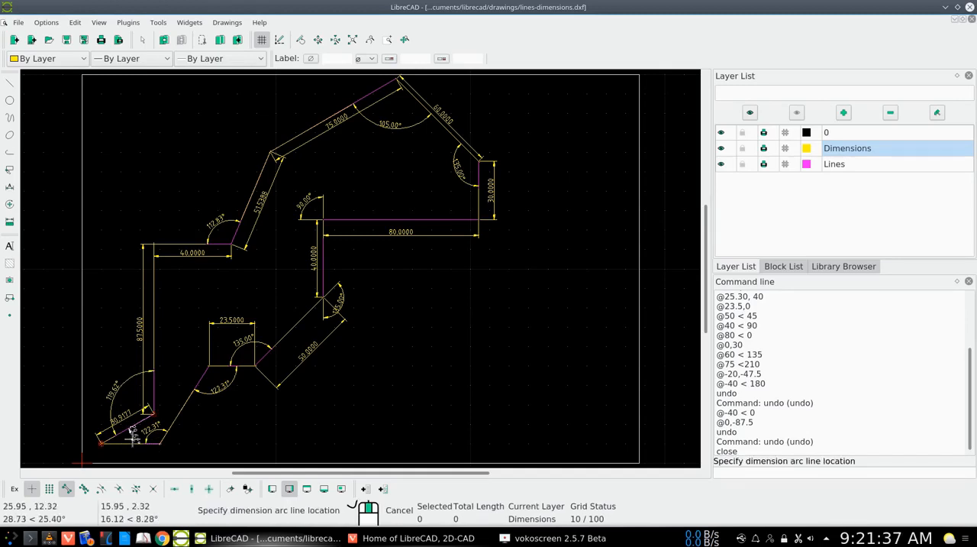
{"action": "left_click", "coordinate": [88, 447]}
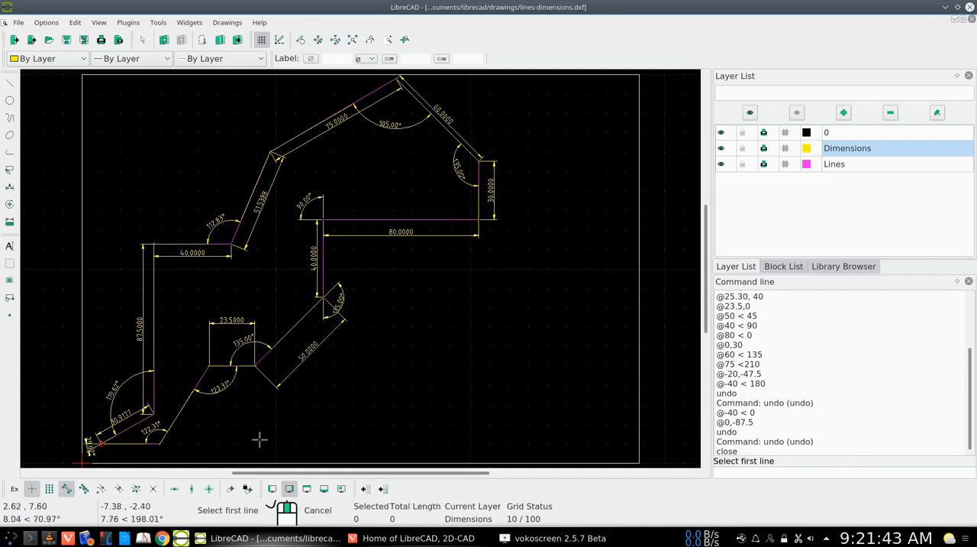
{"action": "right_click", "coordinate": [240, 425]}
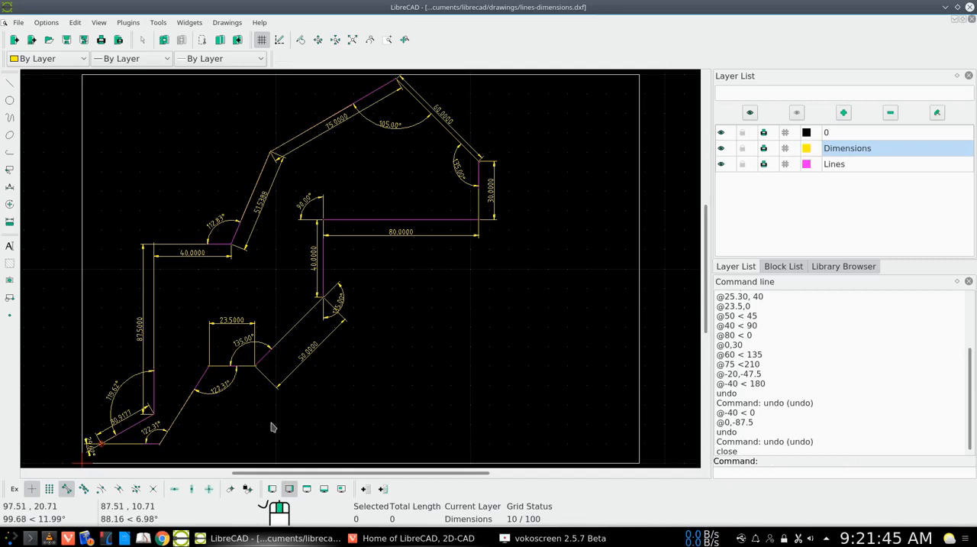
Add an aligned dimension to the slanted segment joining the short lower horizontal to the bottom segment, placing the dimension line to its lower right.
{"action": "right_click", "coordinate": [271, 424]}
{"action": "left_click", "coordinate": [262, 433]}
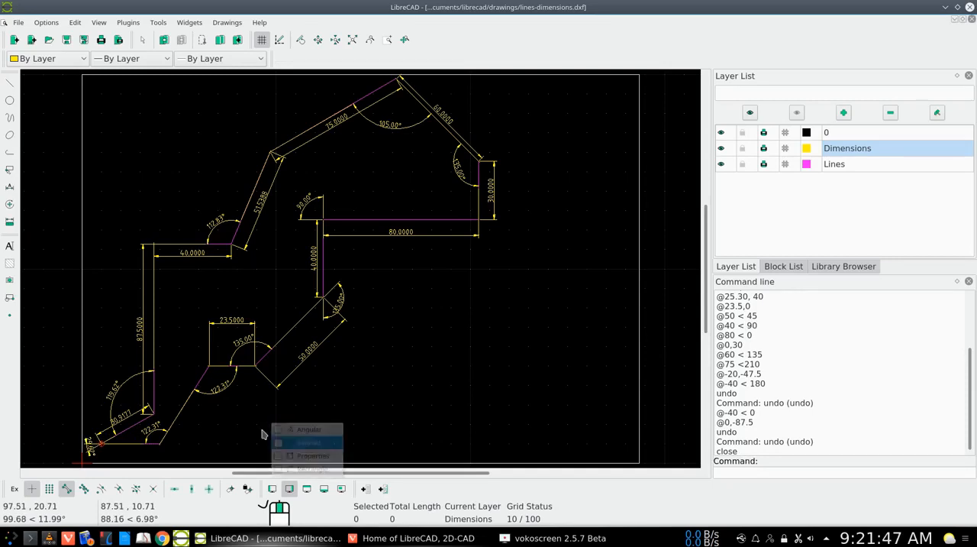
{"action": "left_click", "coordinate": [208, 367]}
{"action": "left_click", "coordinate": [159, 441]}
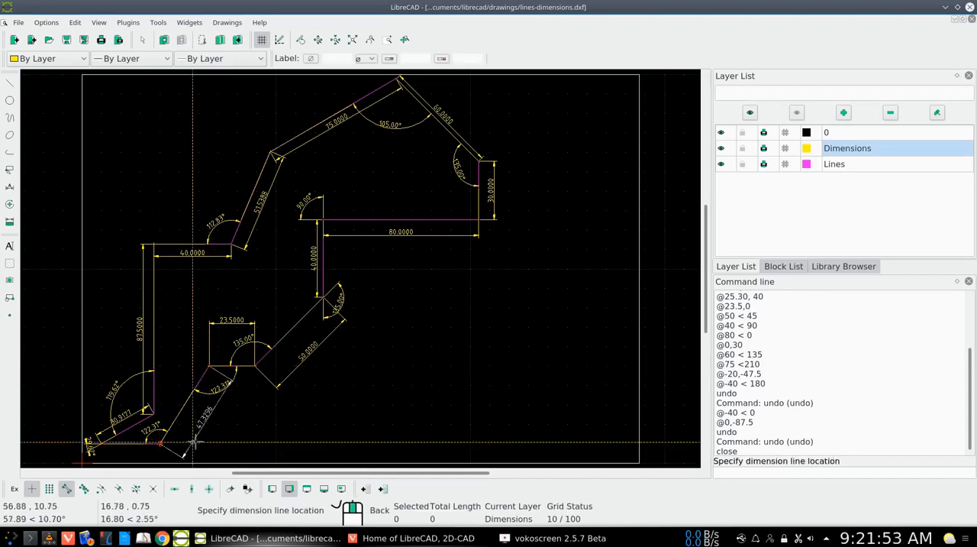
{"action": "left_click", "coordinate": [201, 439]}
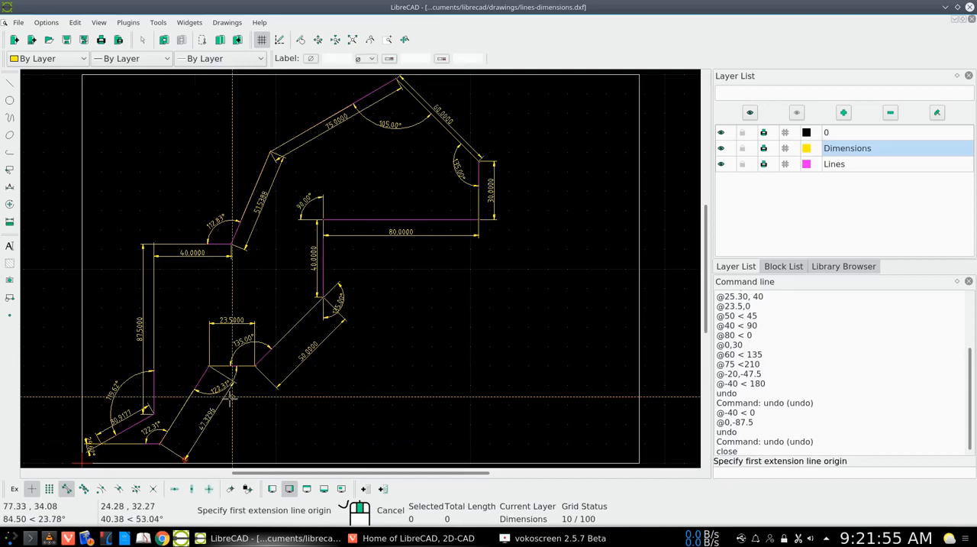
Add an aligned dimension to the bottom horizontal segment, placing the dimension line just below it.
{"action": "left_click", "coordinate": [159, 442]}
{"action": "left_click", "coordinate": [102, 443]}
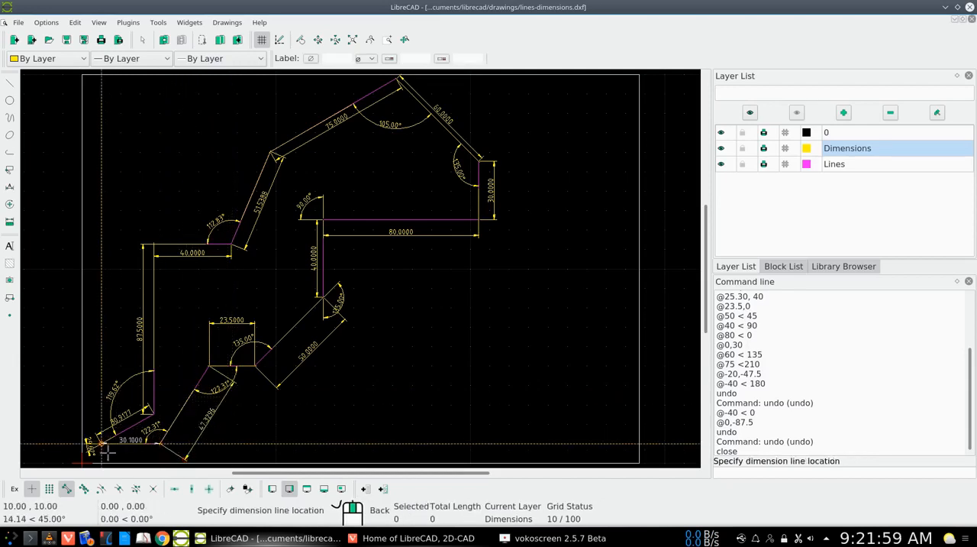
{"action": "left_click", "coordinate": [109, 453]}
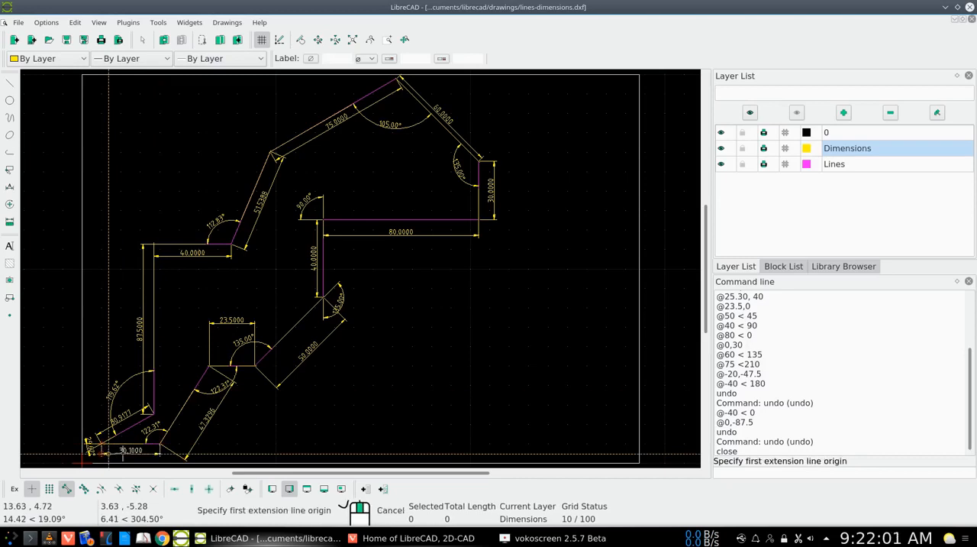
{"action": "right_click", "coordinate": [255, 435]}
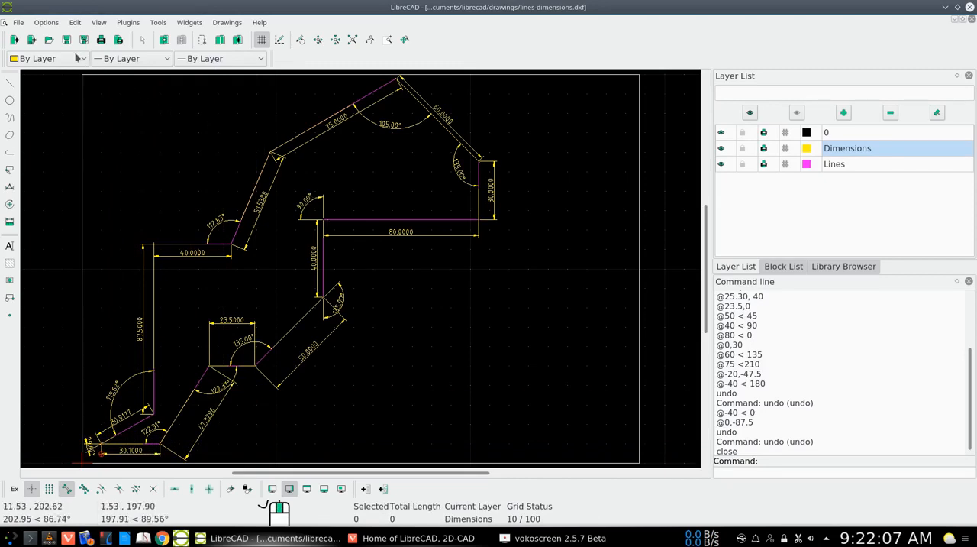
Save the drawing and switch to the Vivaldi browser window with the LibreCAD home page.
{"action": "left_click", "coordinate": [66, 40]}
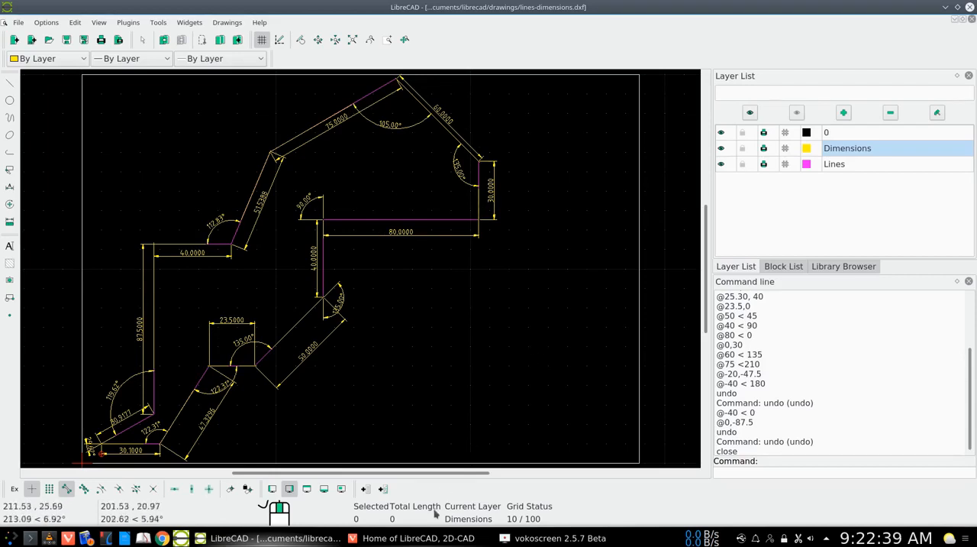
{"action": "mouse_move", "coordinate": [421, 542]}
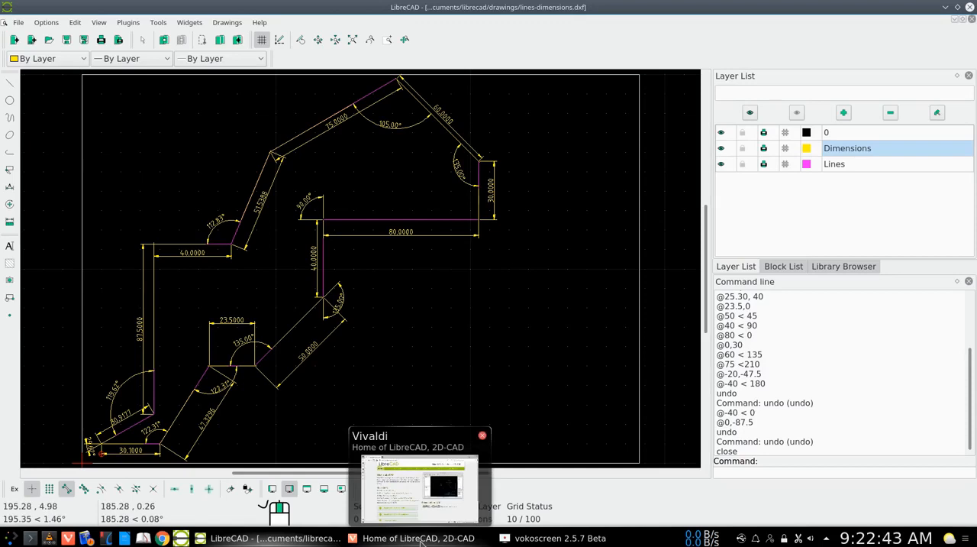
{"action": "left_click", "coordinate": [421, 538]}
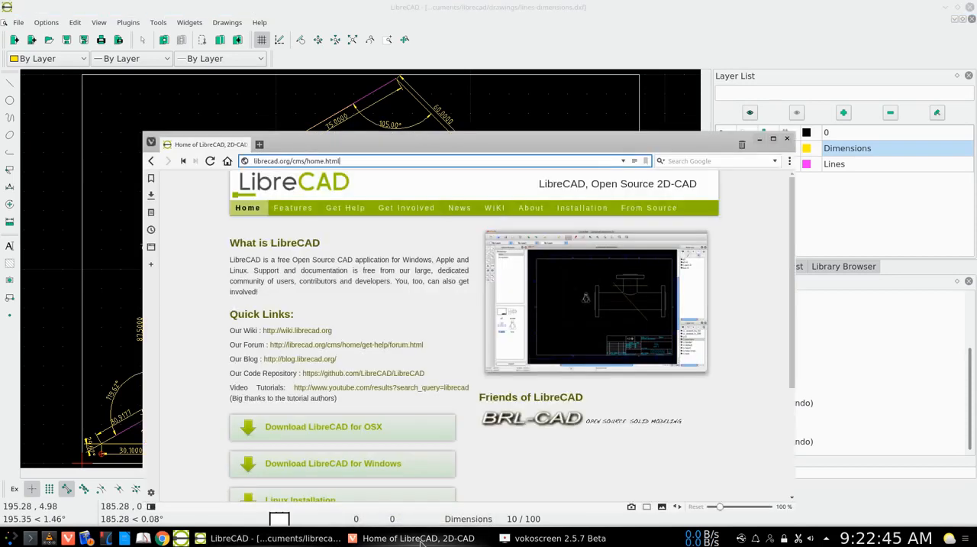